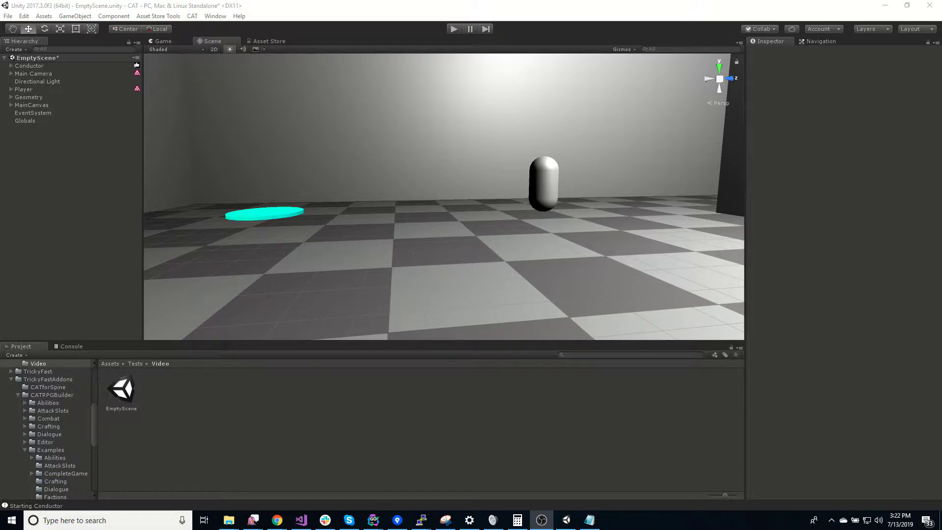
- Add a CAT Interaction Service to the scene's Conductor and select it
right_drag(505, 234, 464, 223)
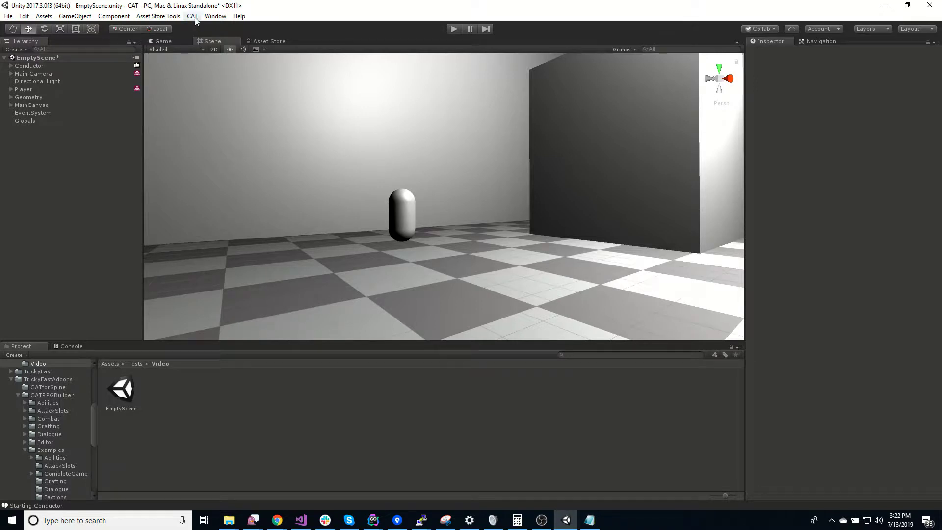
click(11, 65)
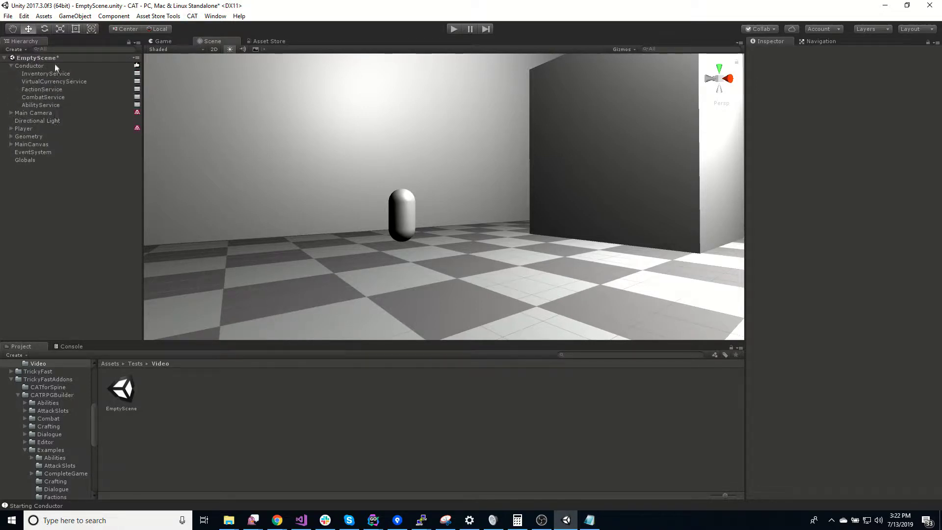
click(192, 16)
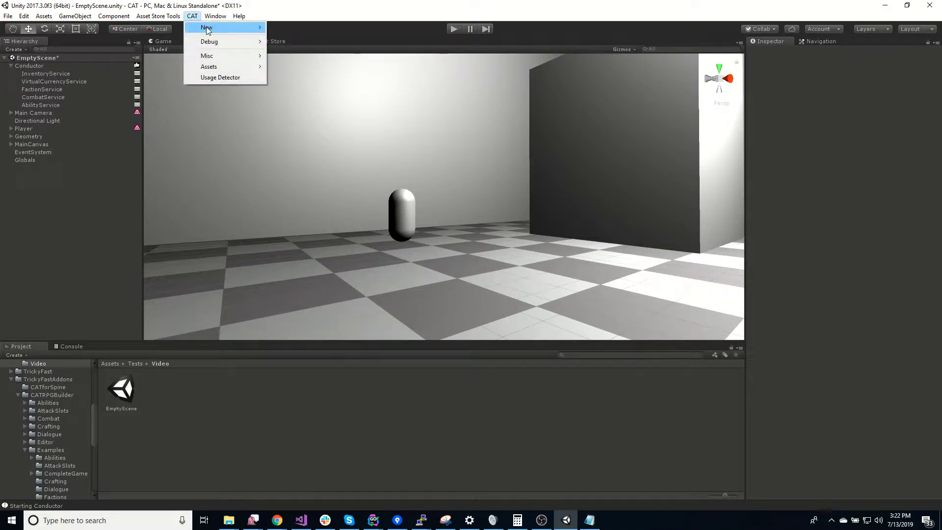
mouse_move(216, 27)
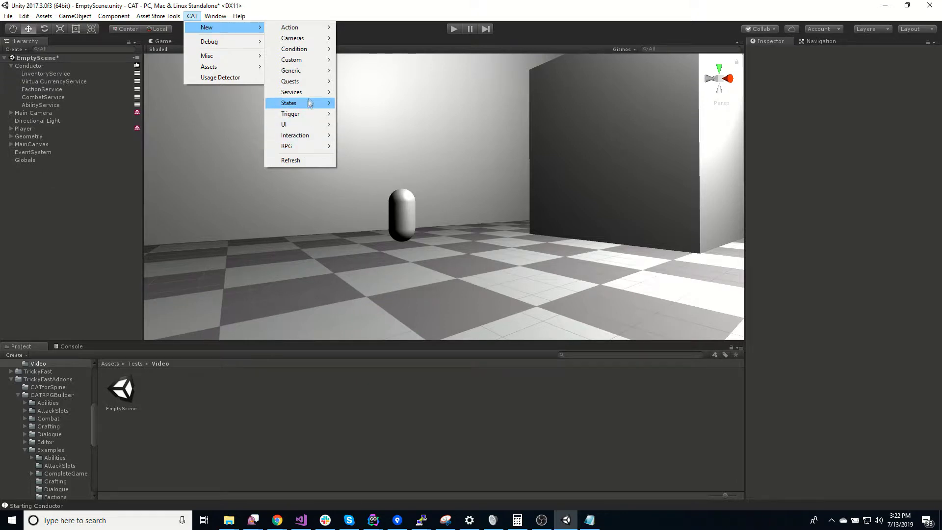
mouse_move(309, 92)
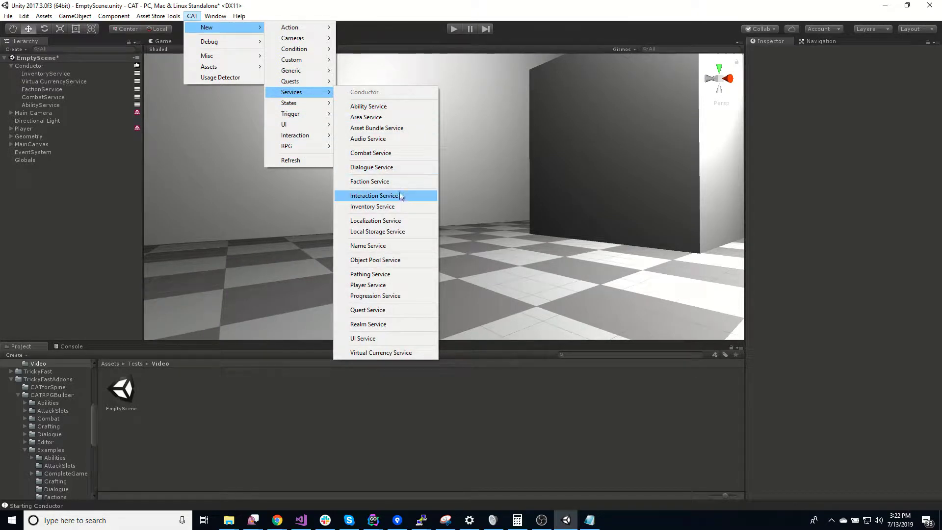
click(374, 196)
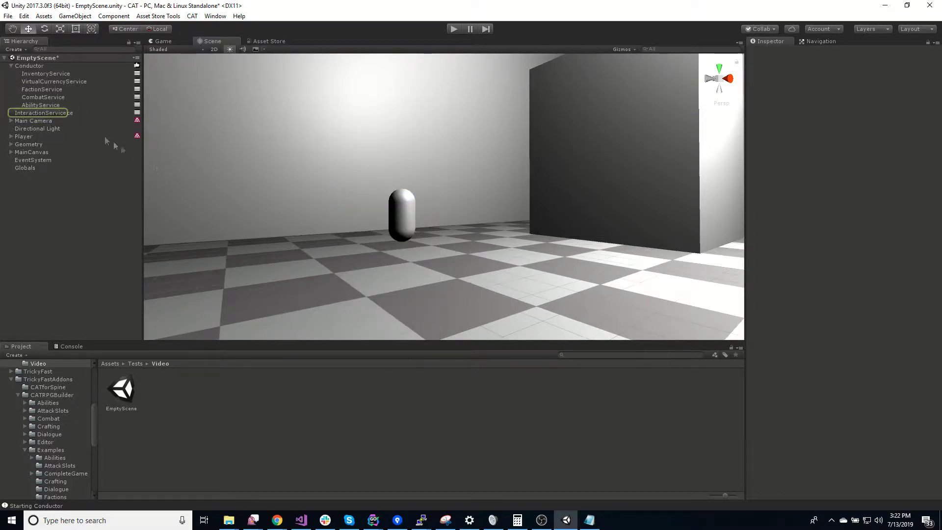
click(69, 113)
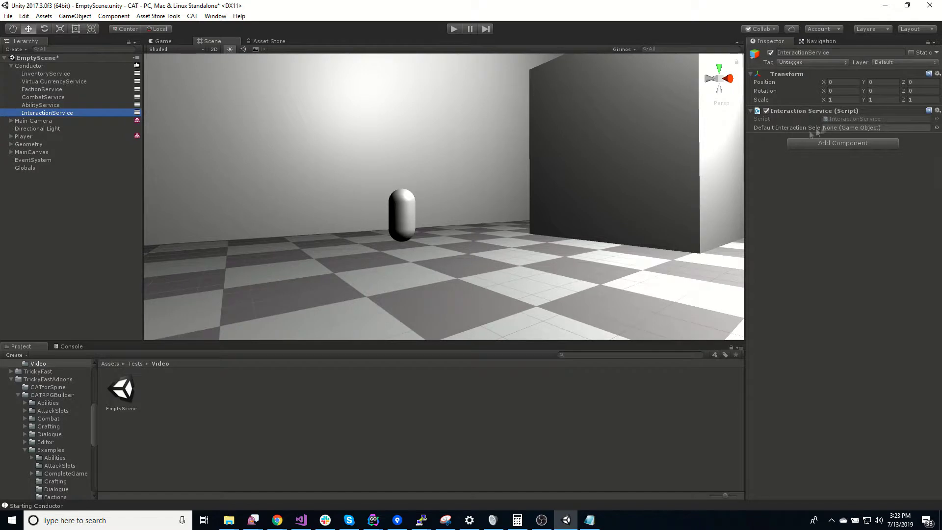
- Assign the InteractionSelector prefab from the CATRPGBuilder Interactions examples as the InteractionService's Default Interaction Selection Prefab
drag(746, 152, 663, 152)
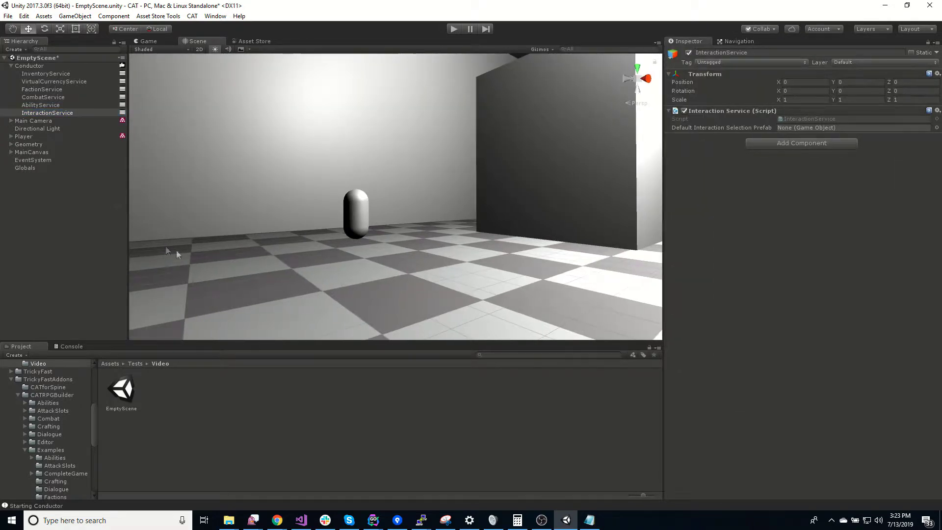
scroll(60, 423, down, 4)
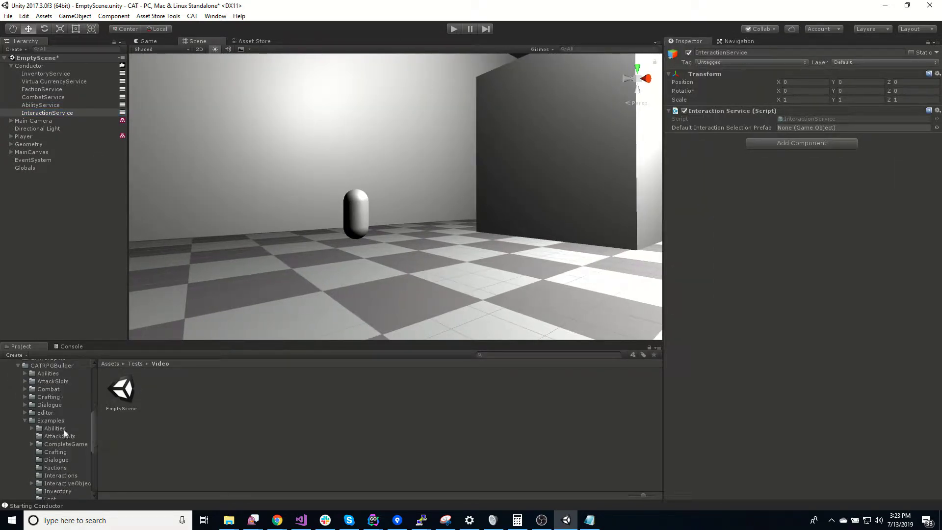
click(57, 417)
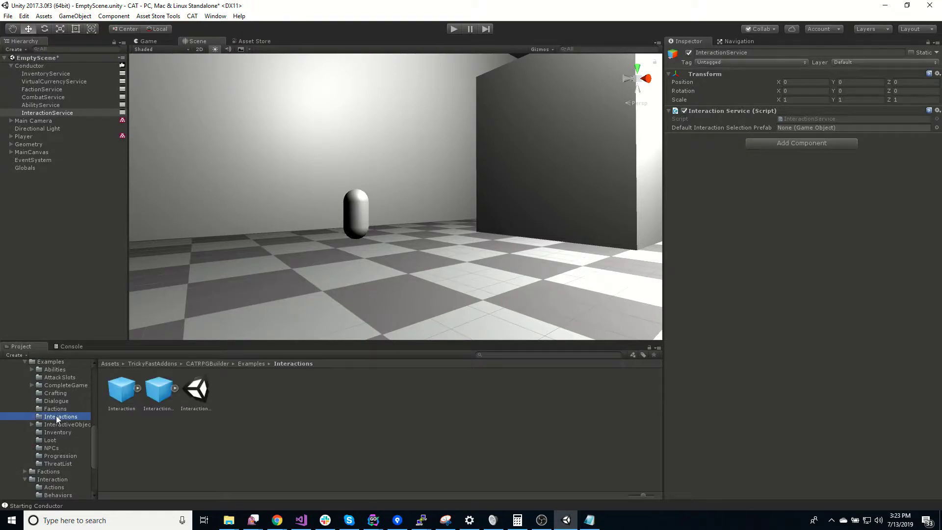
click(155, 393)
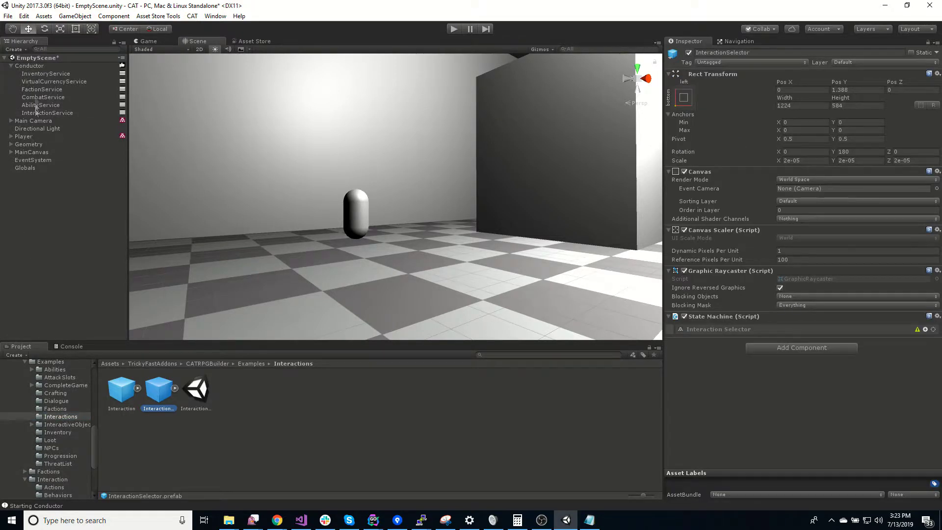
click(54, 75)
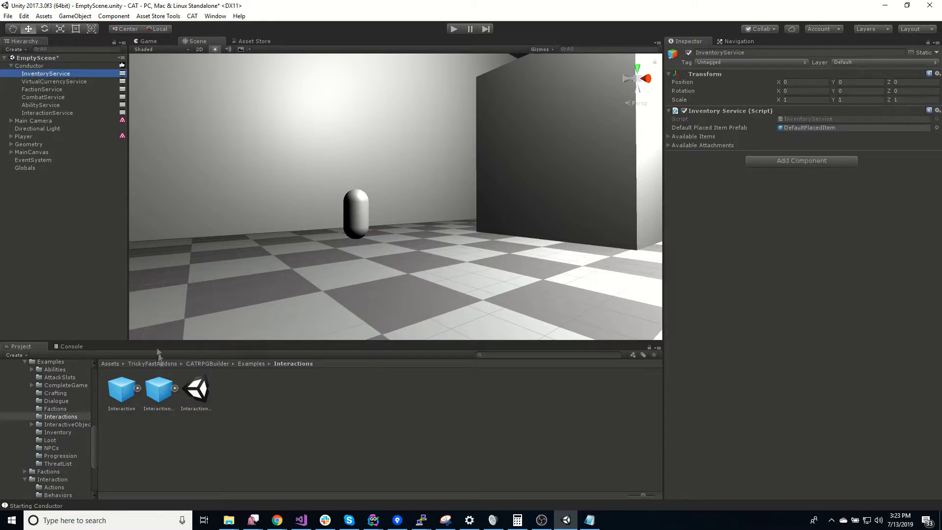
click(58, 113)
drag(159, 390, 828, 129)
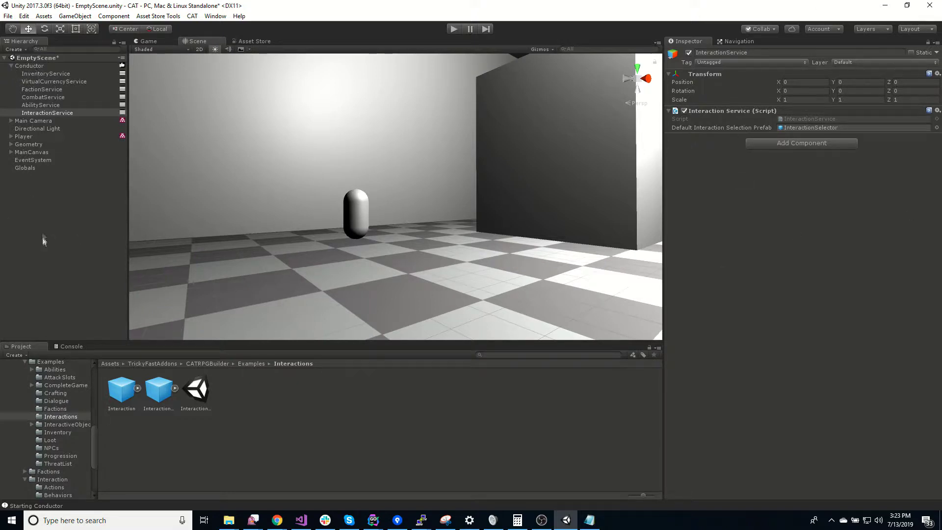
- Create a 3D cube in the scene hierarchy
right_click(25, 199)
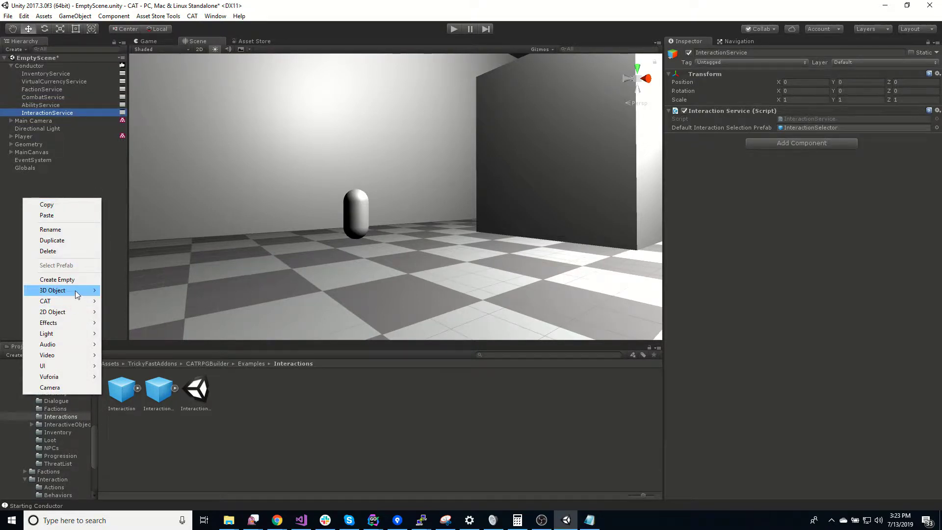
mouse_move(73, 291)
click(135, 294)
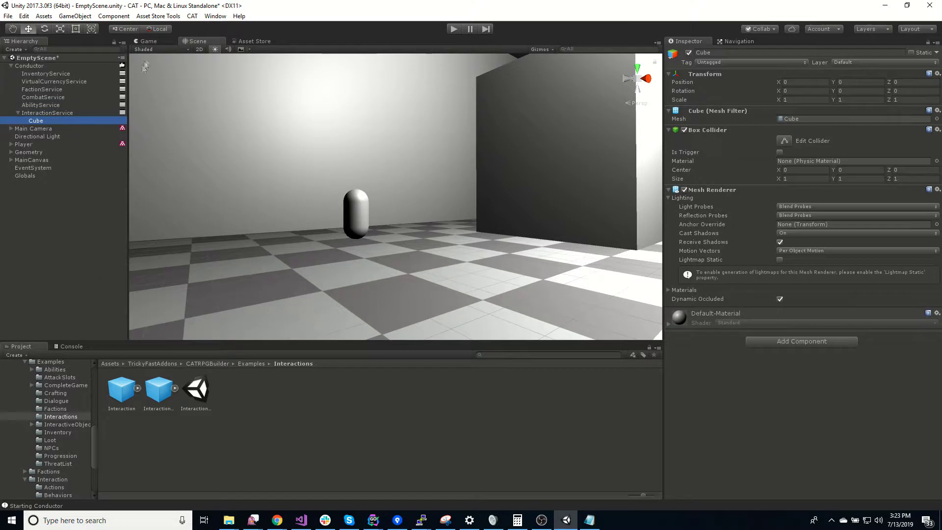
- Move the cube onto the checkered floor near the capsule, to about X -9.68, Y 0.99, Z -5.26
right_drag(393, 275, 568, 262)
drag(518, 205, 518, 182)
drag(509, 219, 520, 293)
right_drag(519, 294, 580, 260)
drag(555, 238, 217, 245)
right_drag(341, 254, 151, 240)
drag(525, 271, 439, 260)
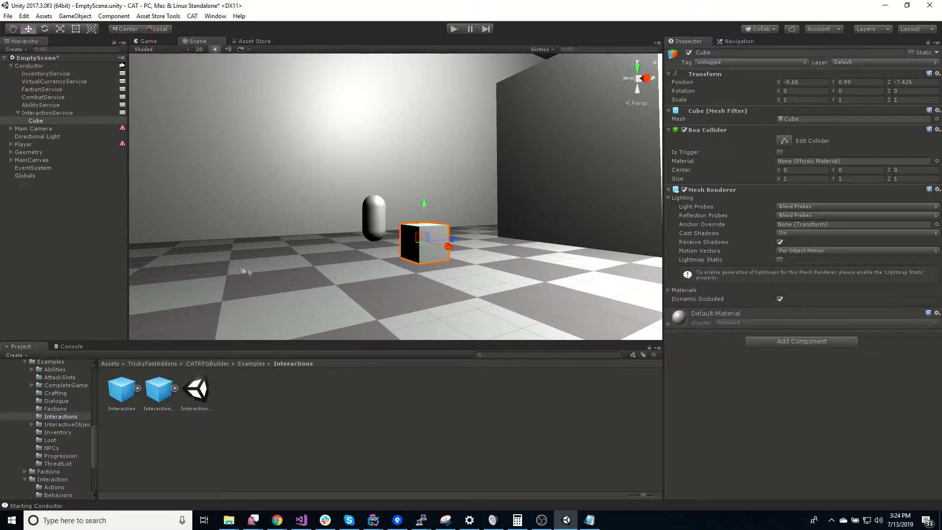
right_drag(512, 279, 373, 287)
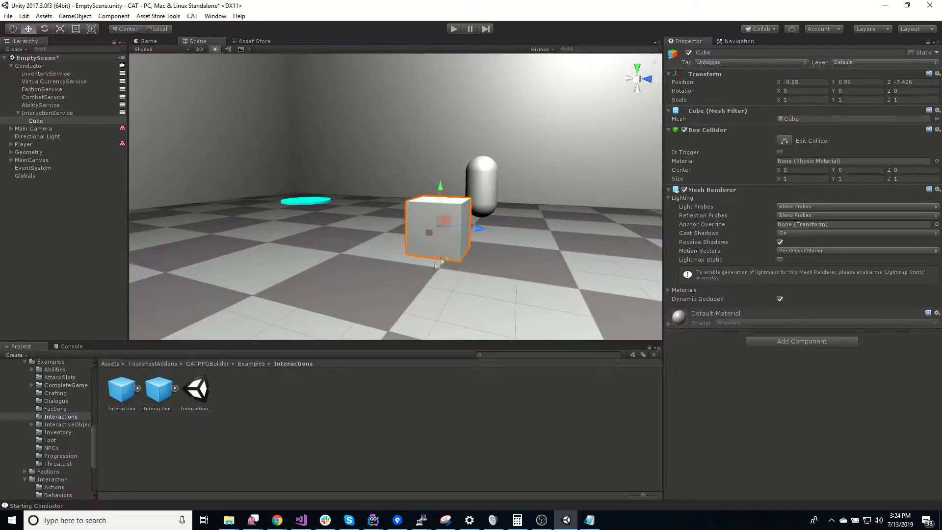
drag(480, 230, 582, 244)
right_drag(449, 283, 516, 275)
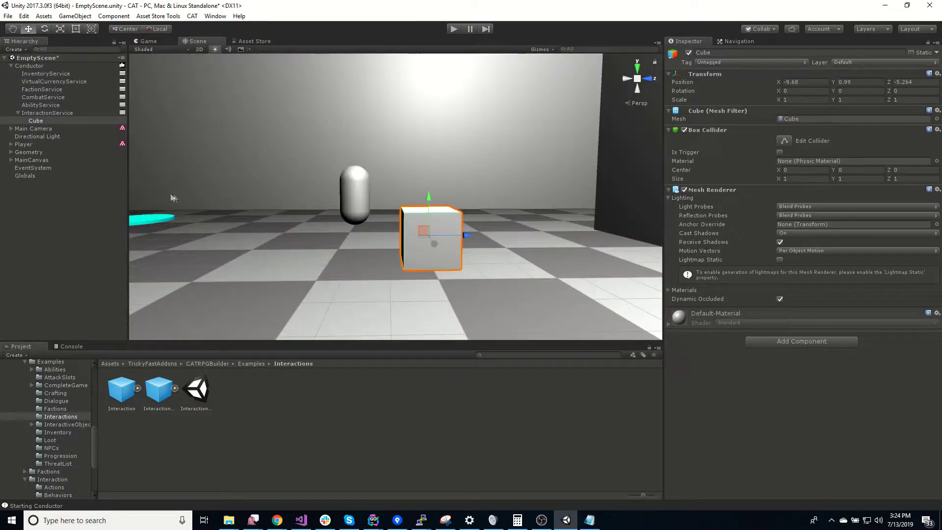
- Move the cube out of InteractionService to the scene's root level and add an Interaction Manager component to it
drag(40, 121, 47, 201)
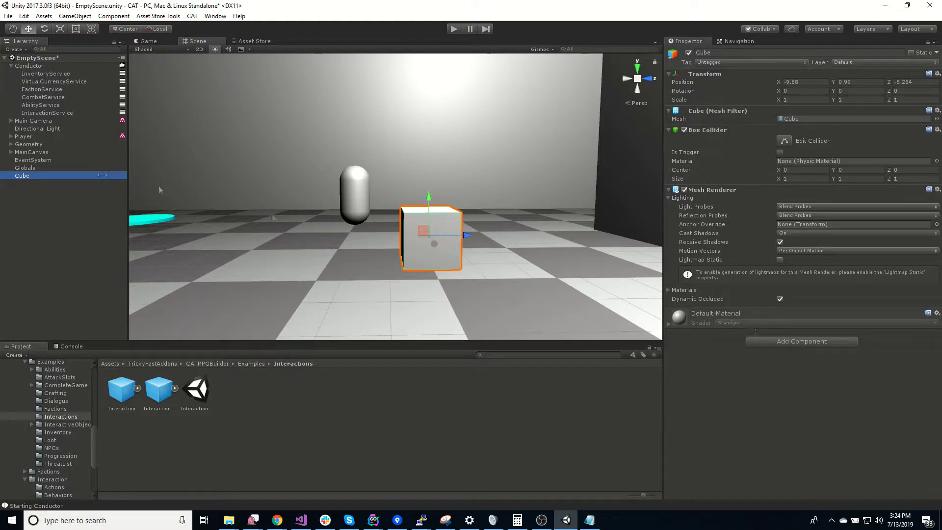
click(783, 344)
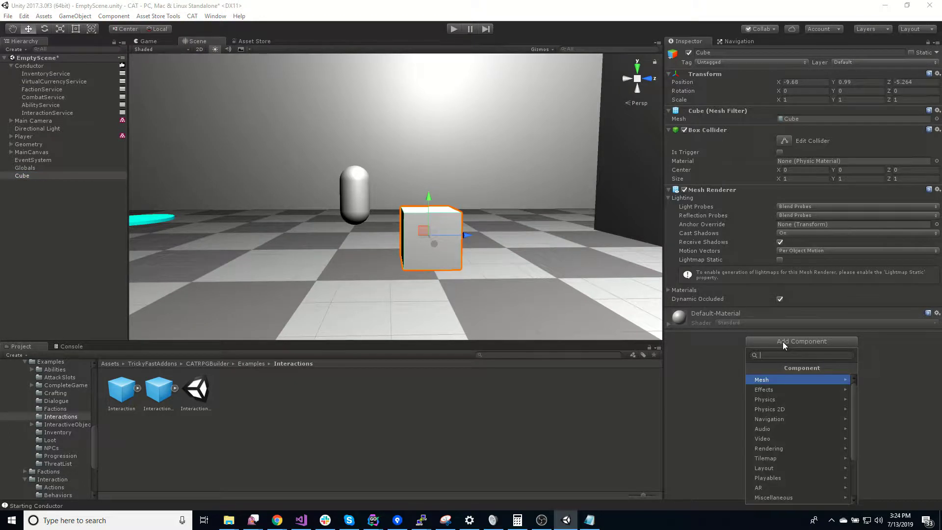
text(interaction)
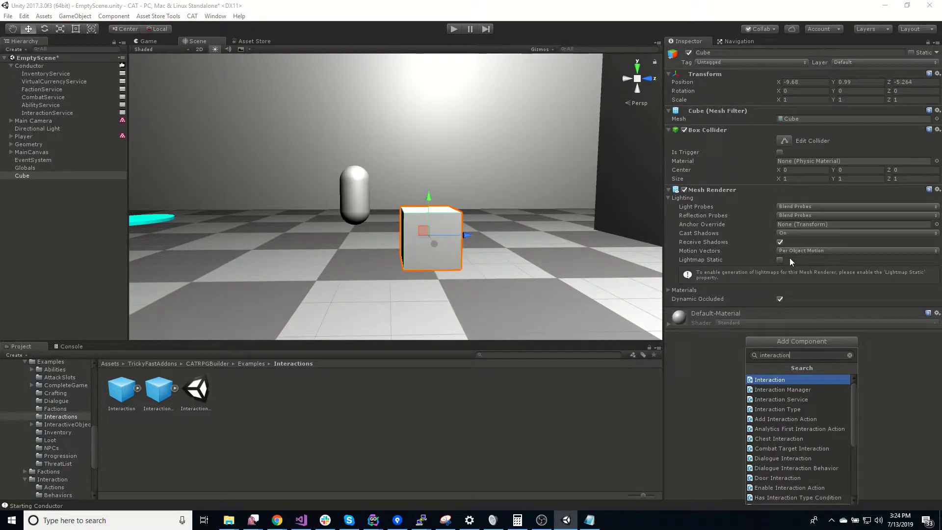
key(Down)
key(Return)
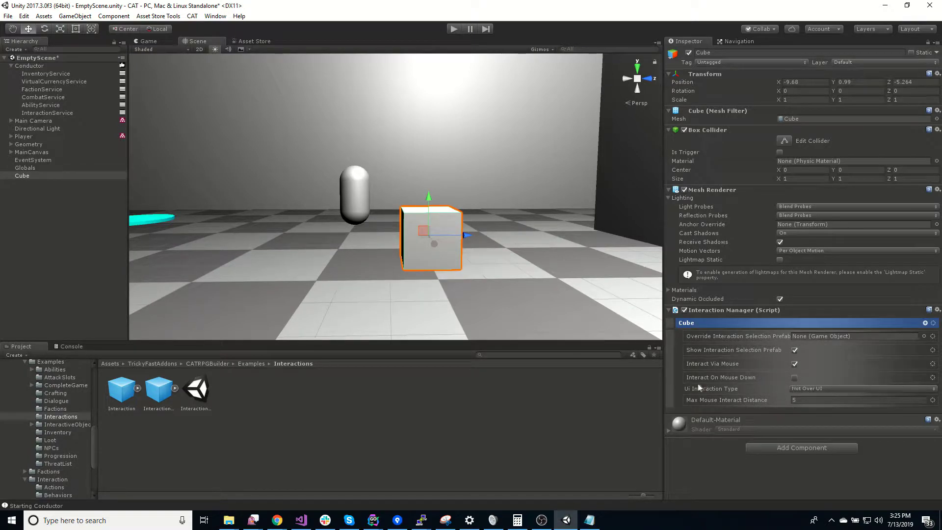
click(810, 388)
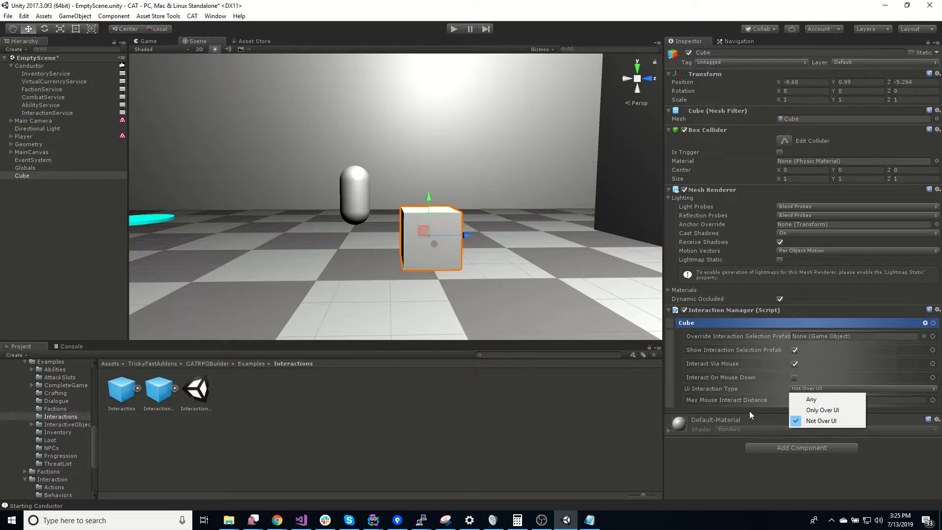
click(762, 410)
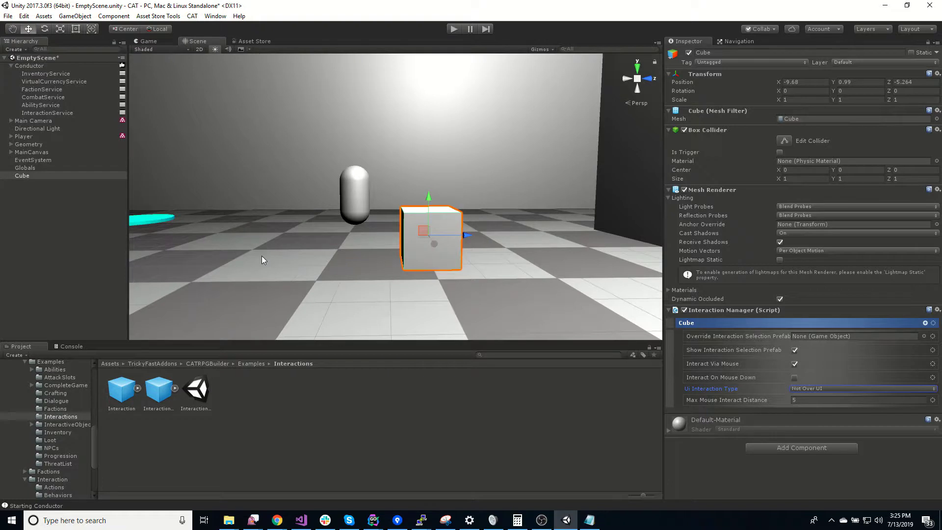
- Add a CAT RPG Interaction as a child of the cube and rename it Destroy
right_click(35, 179)
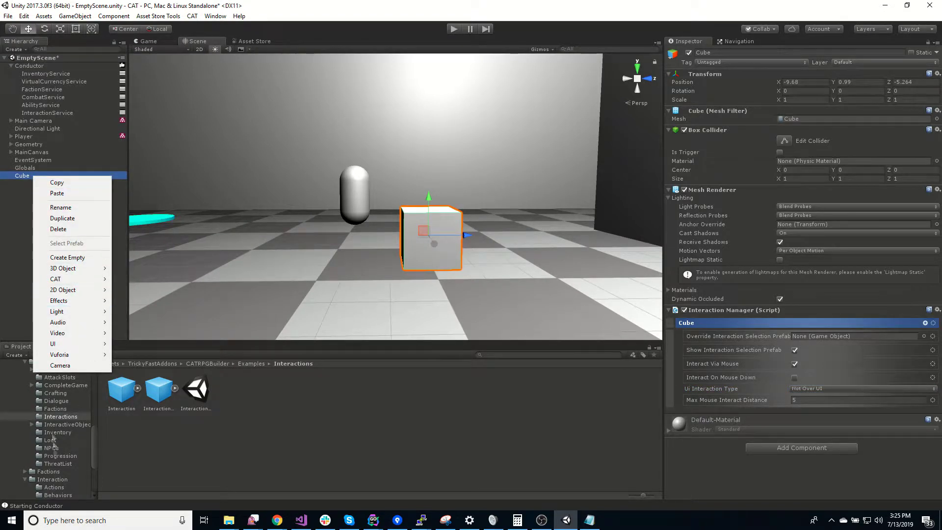
mouse_move(79, 280)
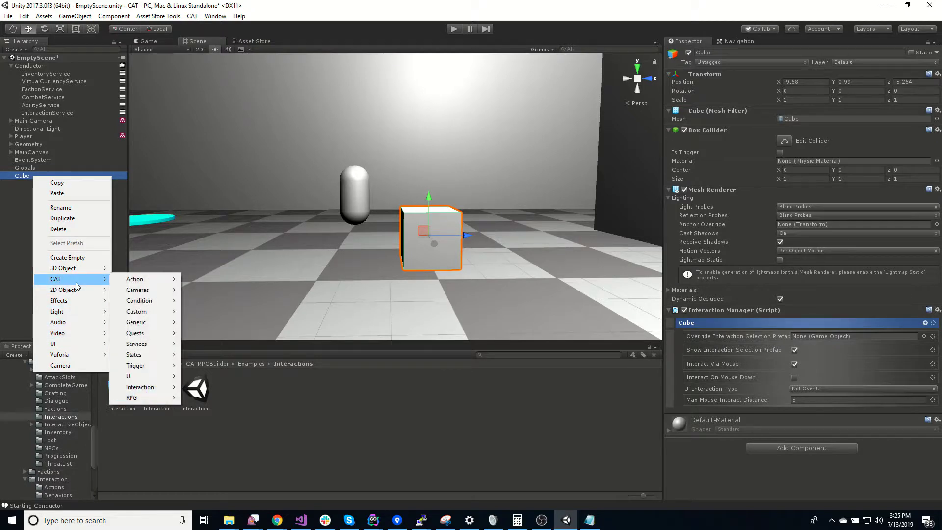
mouse_move(167, 399)
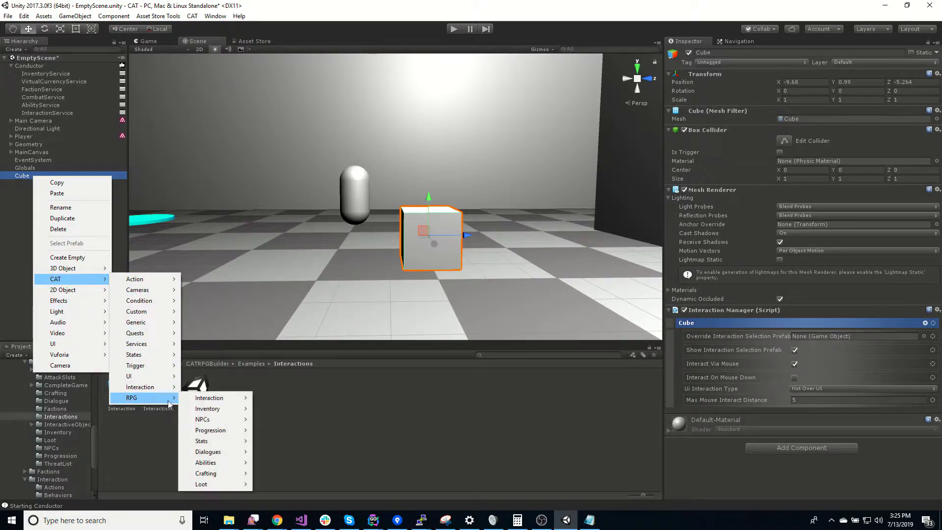
mouse_move(203, 400)
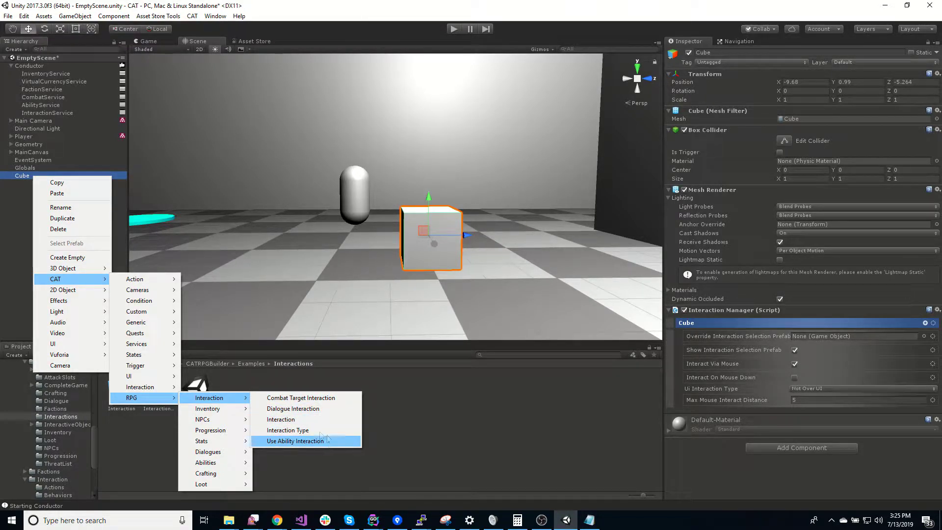
click(296, 420)
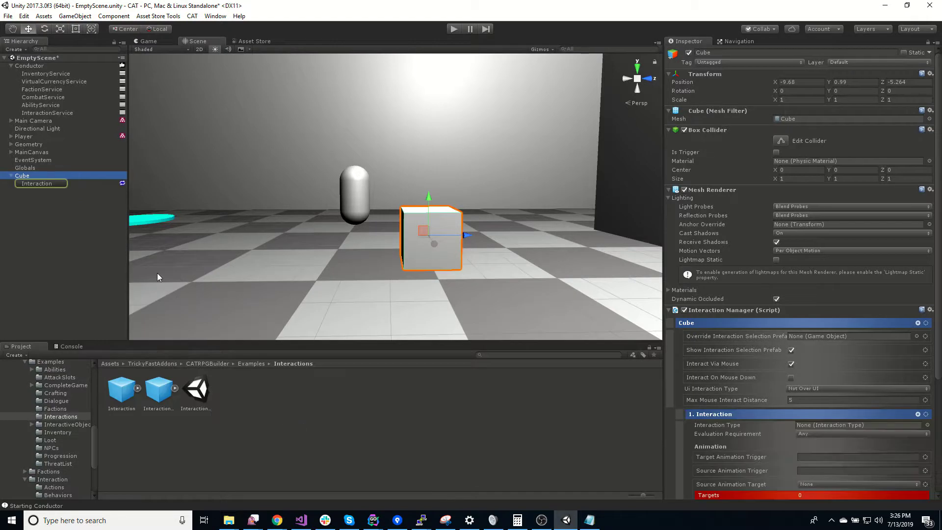
click(37, 185)
click(55, 183)
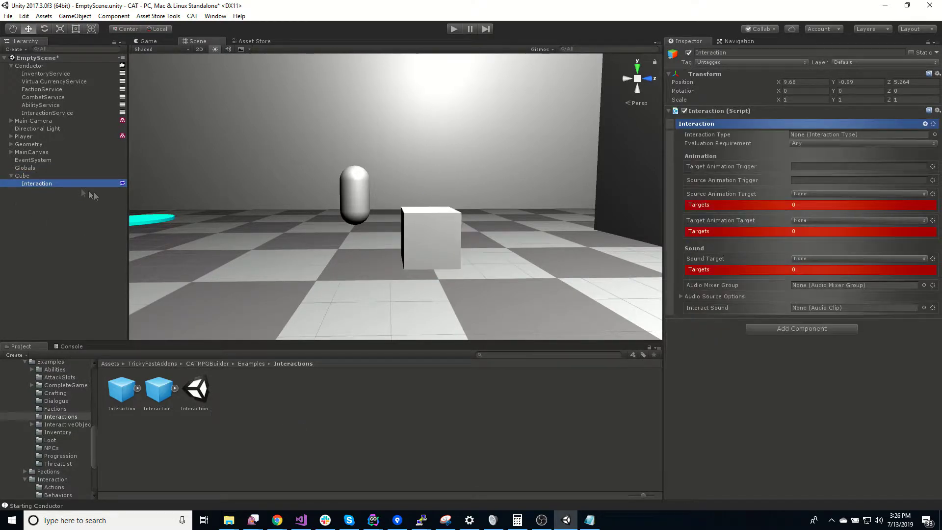
text(Destroy)
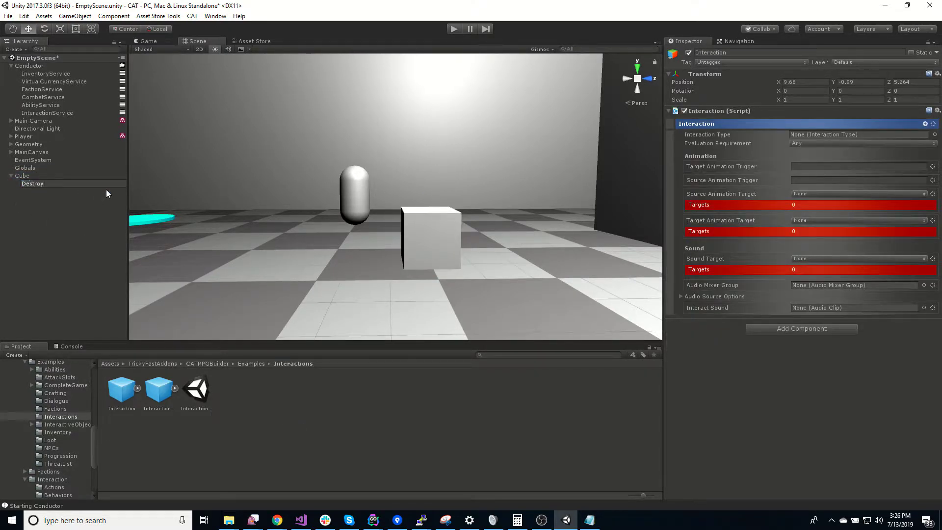
key(Return)
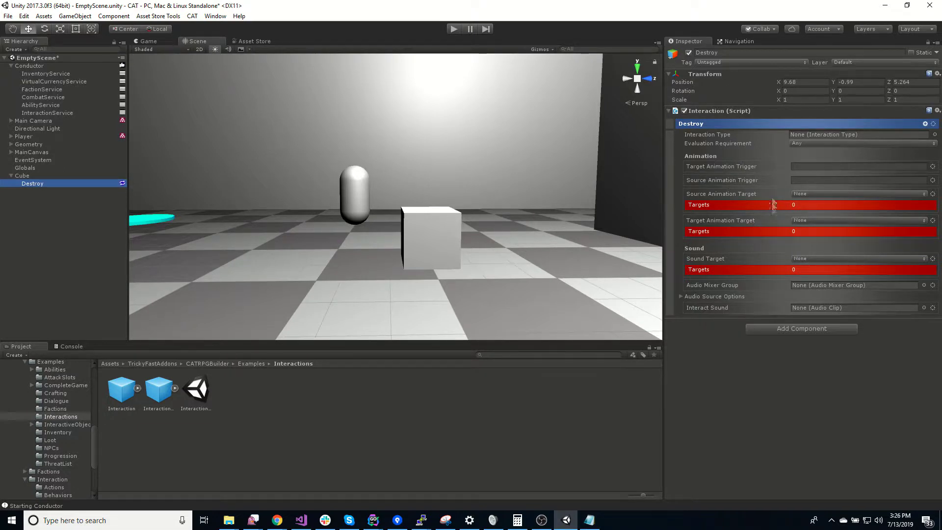
- Add a Destroy Object action as a child of the Destroy interaction
click(926, 125)
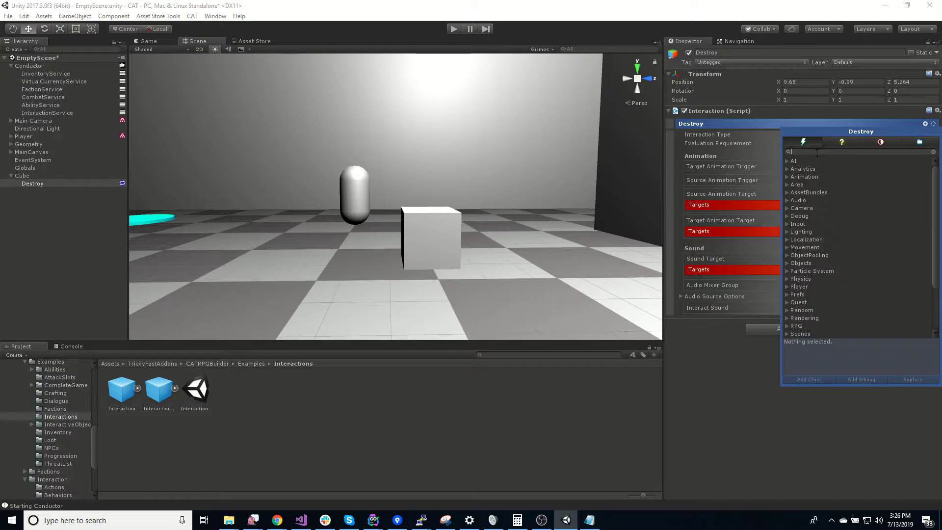
text(dest)
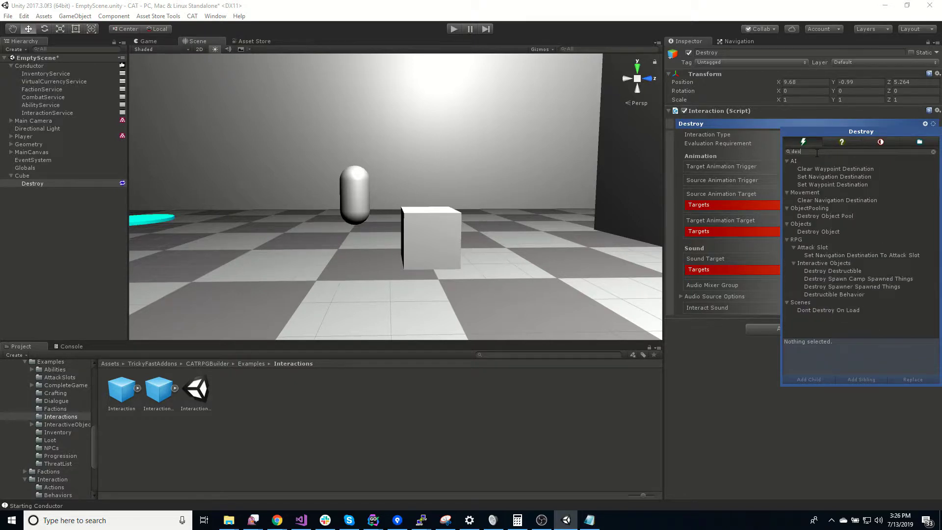
click(816, 231)
double_click(819, 234)
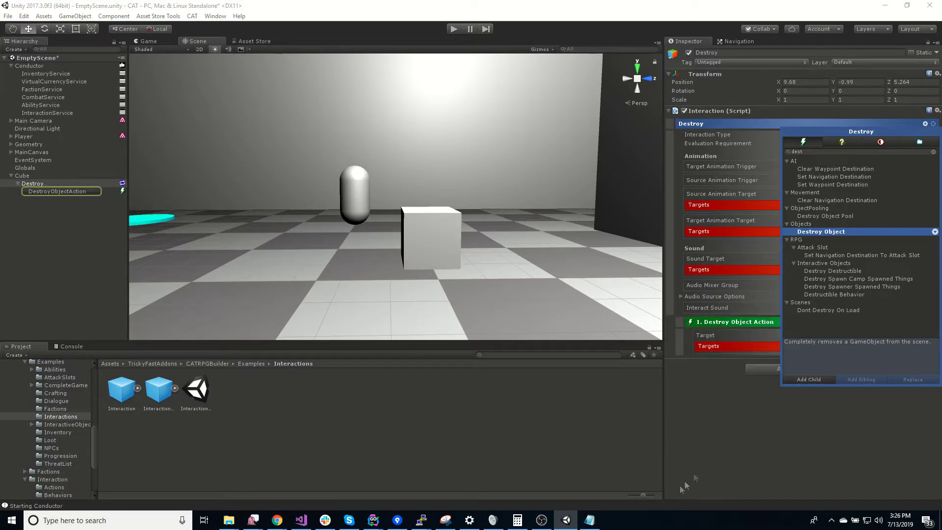
- Review the Evaluation Requirement options and the Interaction Type setting of the Destroy interaction
click(801, 405)
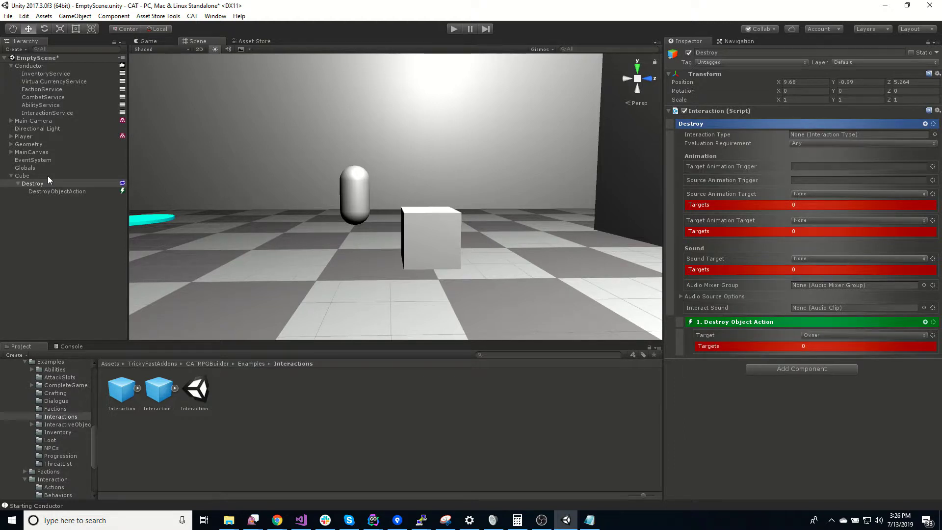
click(813, 143)
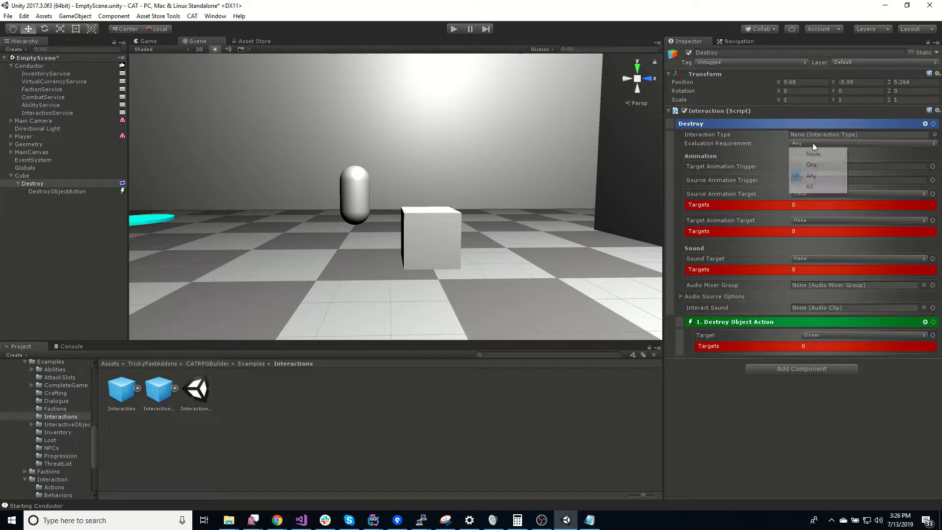
click(737, 144)
click(815, 143)
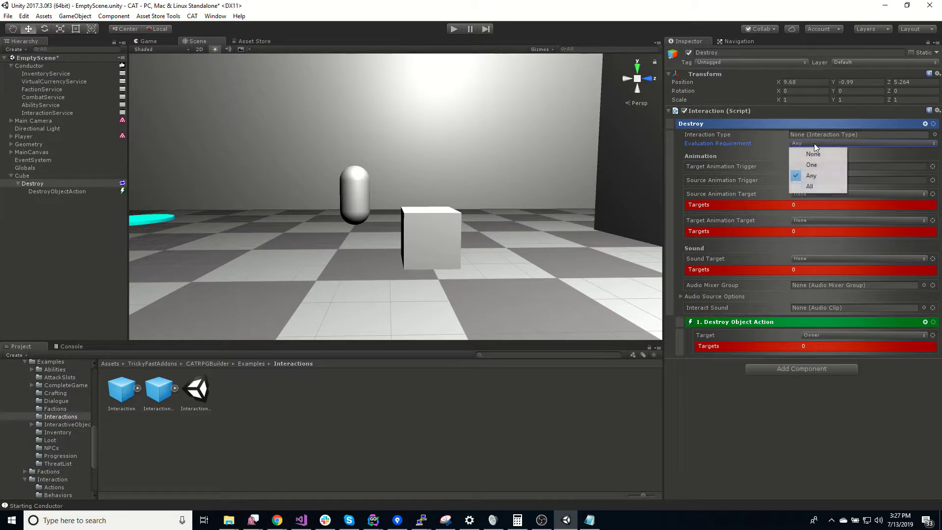
click(760, 143)
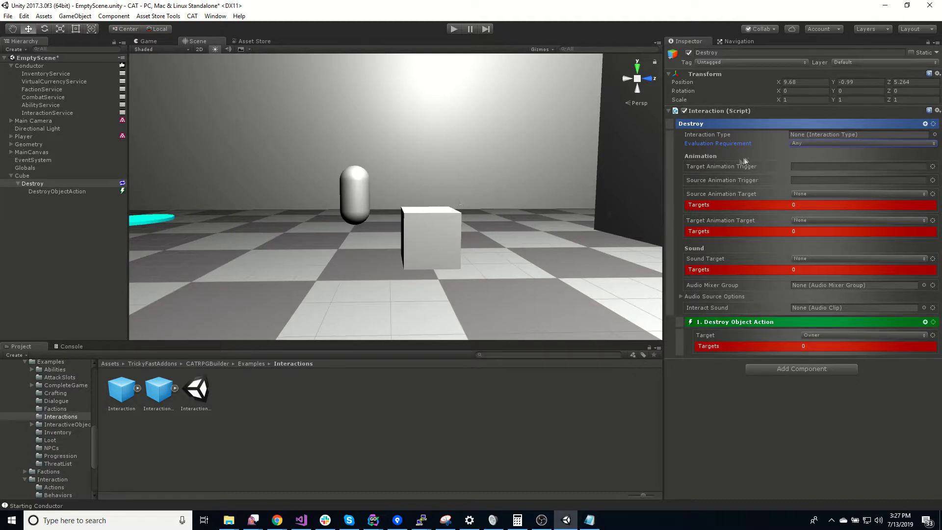
click(823, 134)
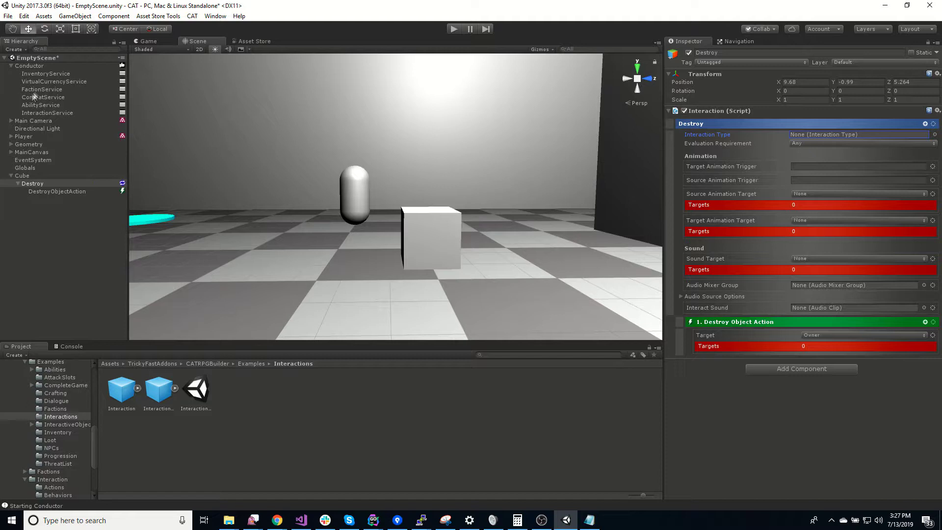
- Add a CAT RPG Interaction Type as a child of InteractionService and rename it DestroyType
click(57, 113)
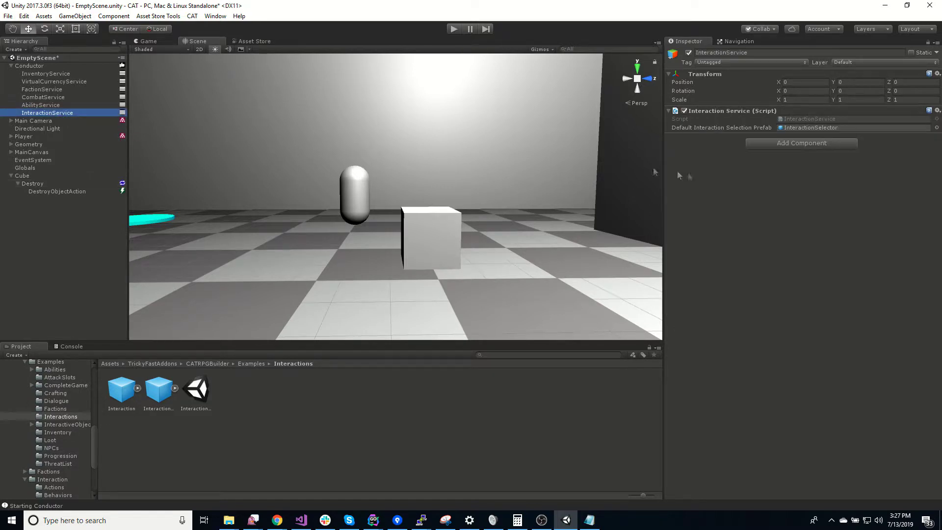
right_click(57, 113)
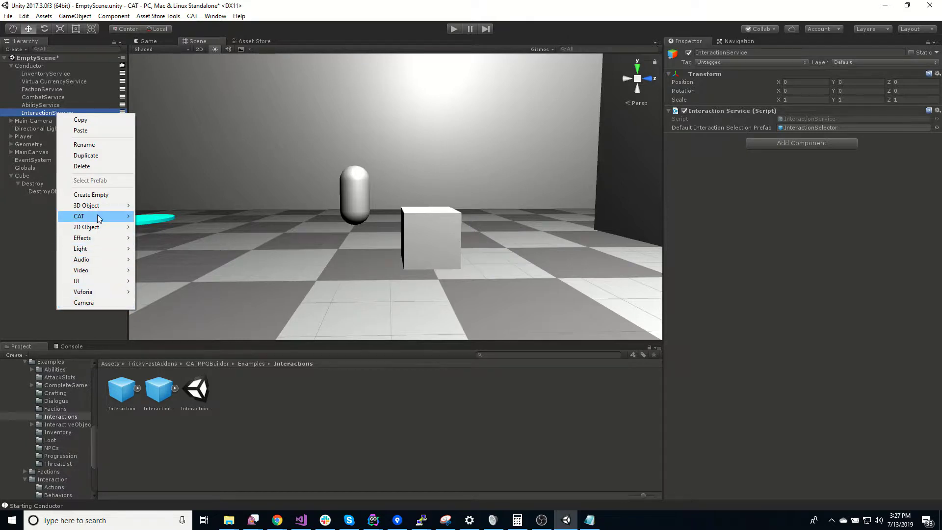
mouse_move(98, 218)
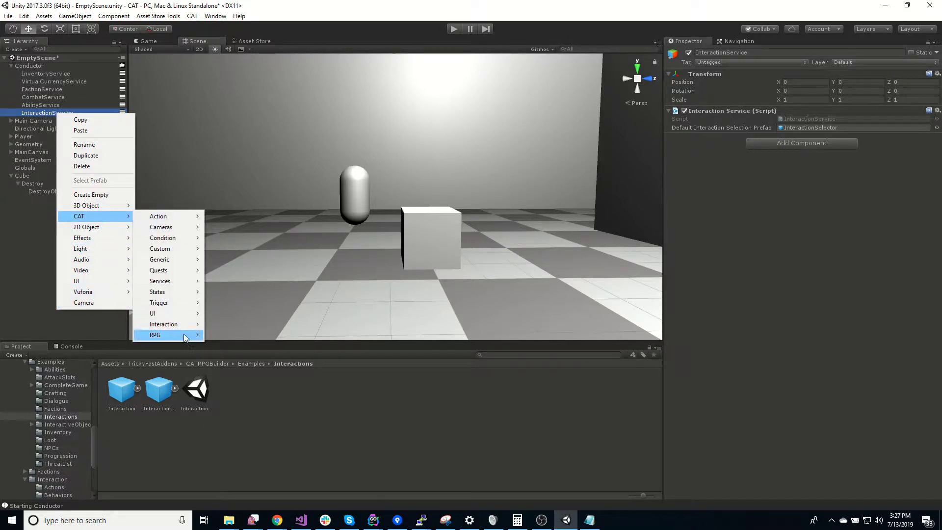
mouse_move(185, 337)
mouse_move(231, 336)
click(345, 368)
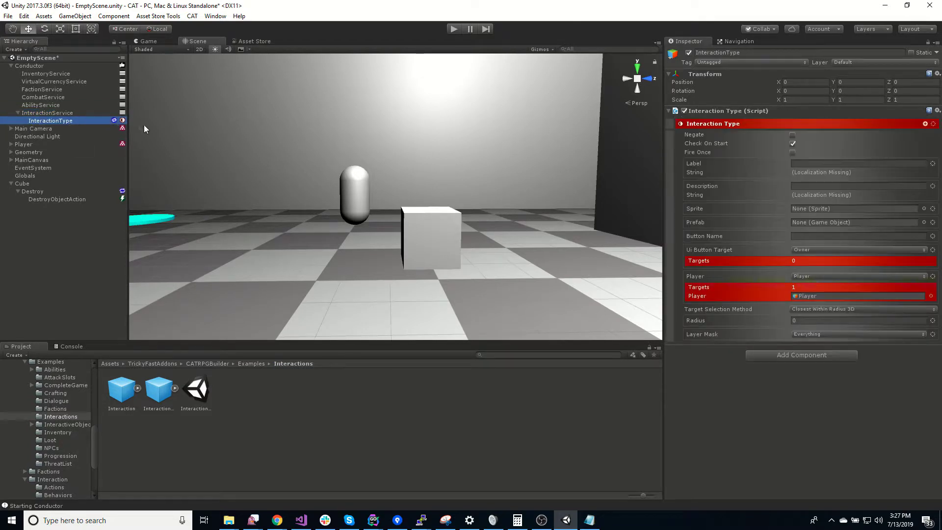
key(F2)
text(DestroyType)
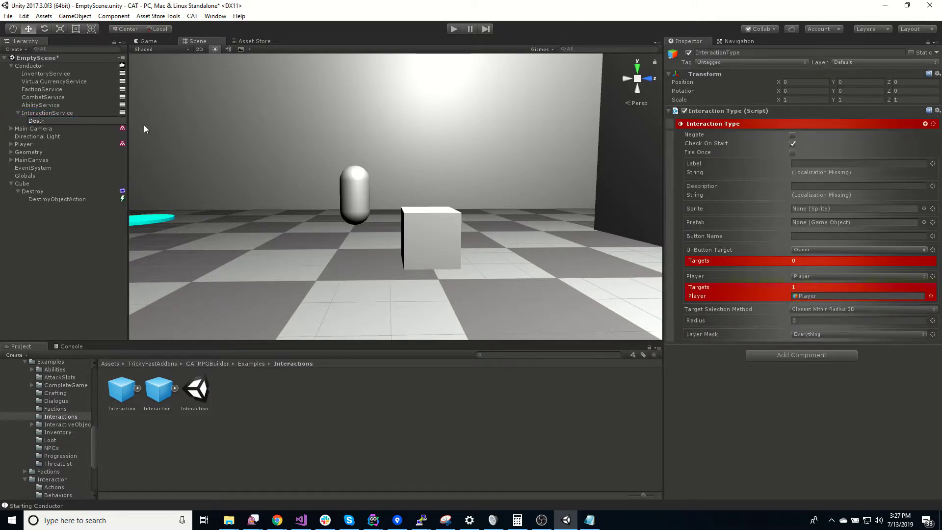
key(Return)
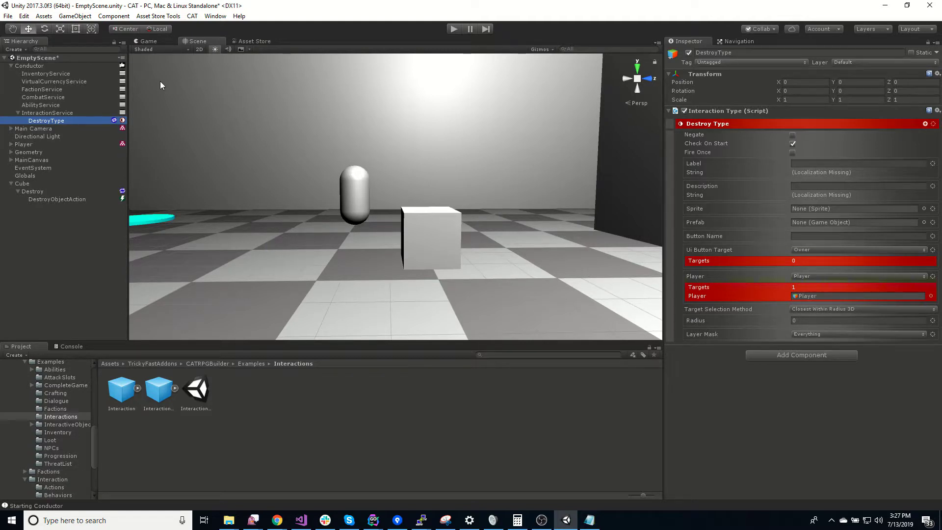
- Set DestroyType's label to Destroy and its button name to Jump
click(815, 164)
text(D)
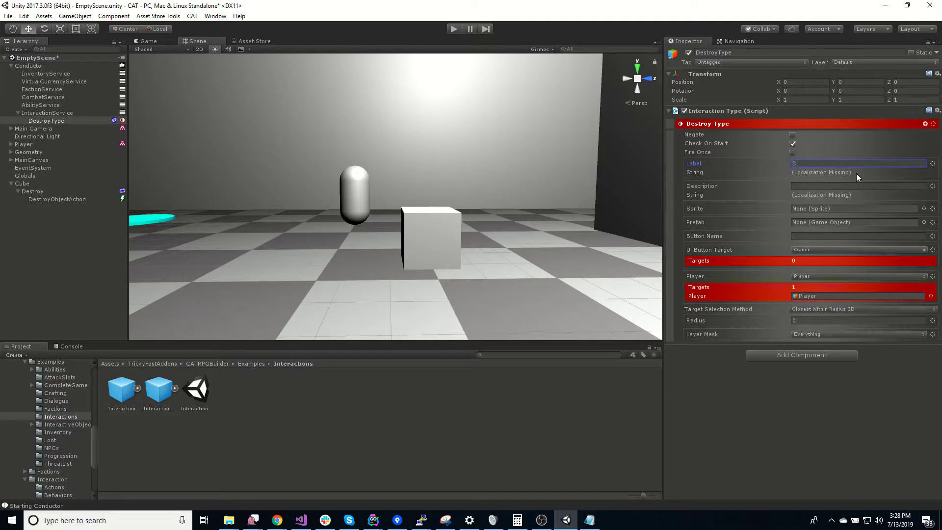
text(estory)
key(BackSpace)
key(BackSpace)
key(BackSpace)
text(ro)
click(816, 237)
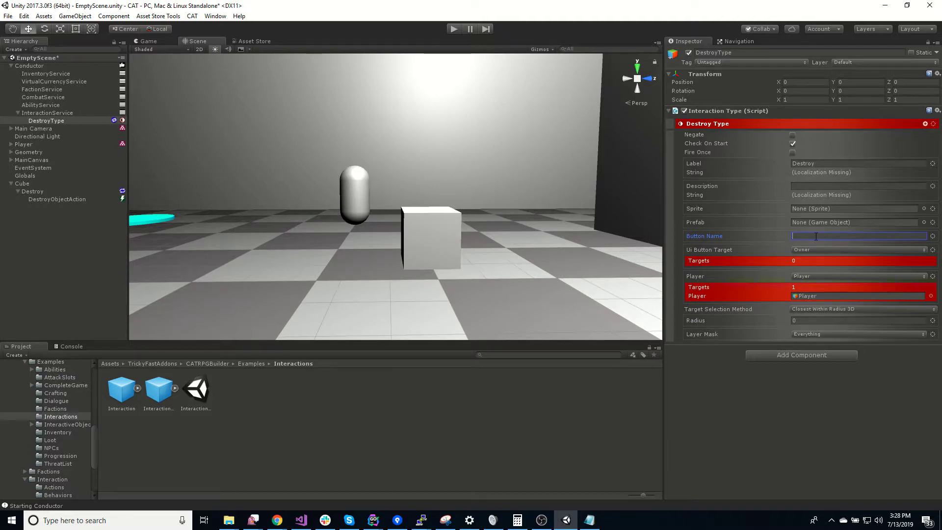
text(Jump)
- Keep DestroyType's target selection method at Closest Within Radius 3D and set its radius to 5
click(825, 310)
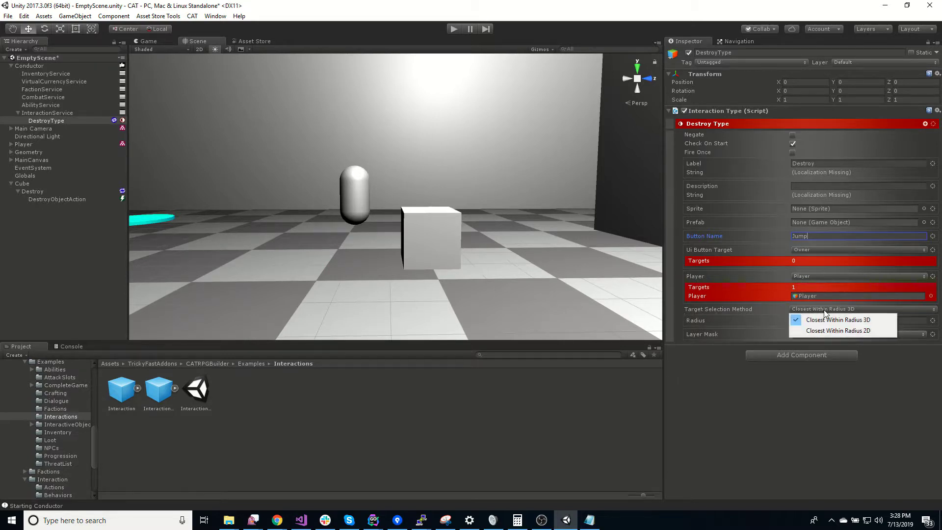
click(827, 319)
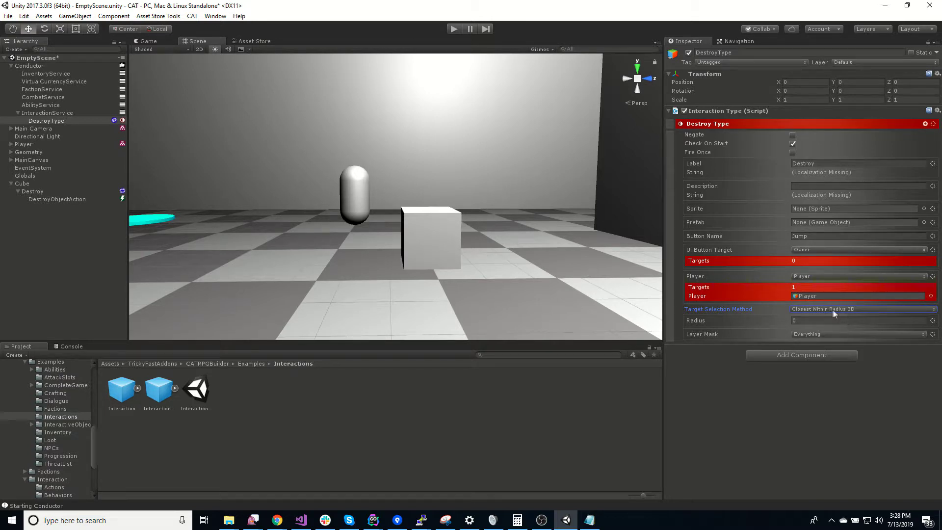
click(826, 322)
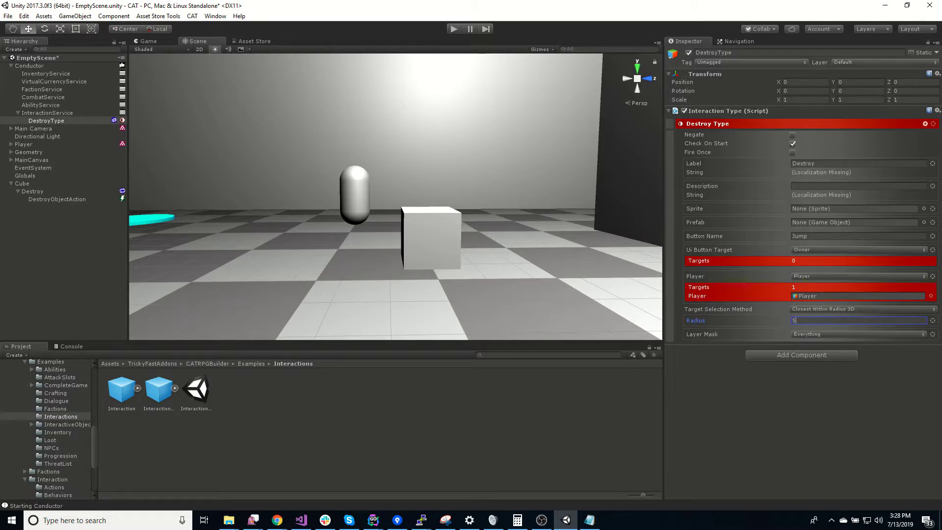
click(763, 428)
- Select the Destroy interaction, play the scene, approach the cube and interact with it, and stop playing
click(50, 200)
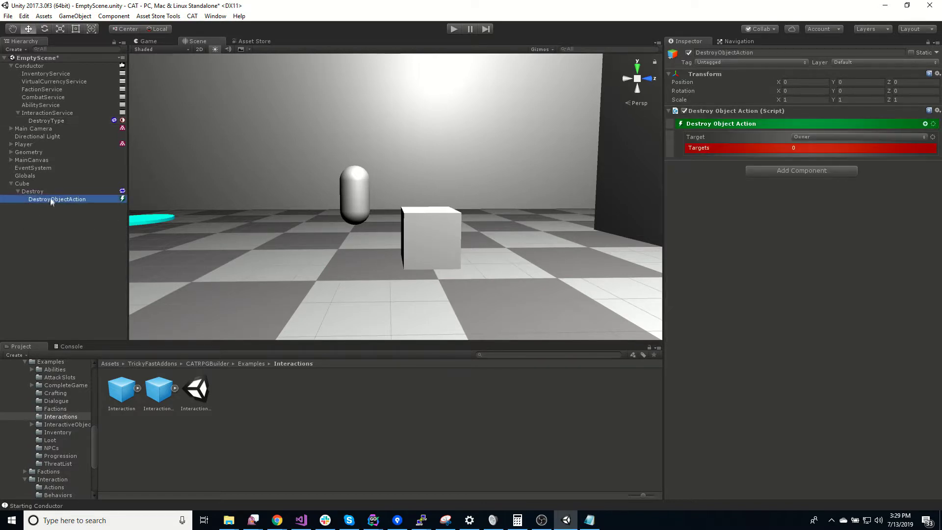
click(48, 193)
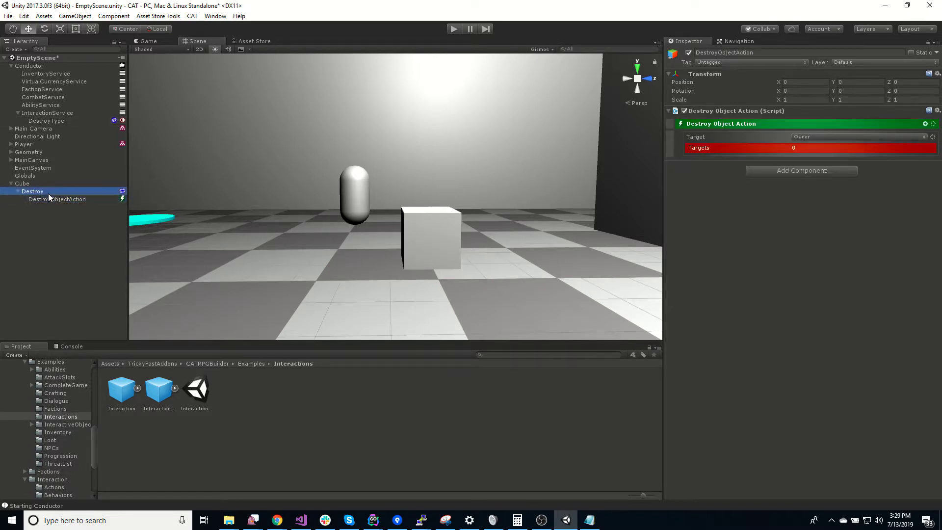
click(455, 29)
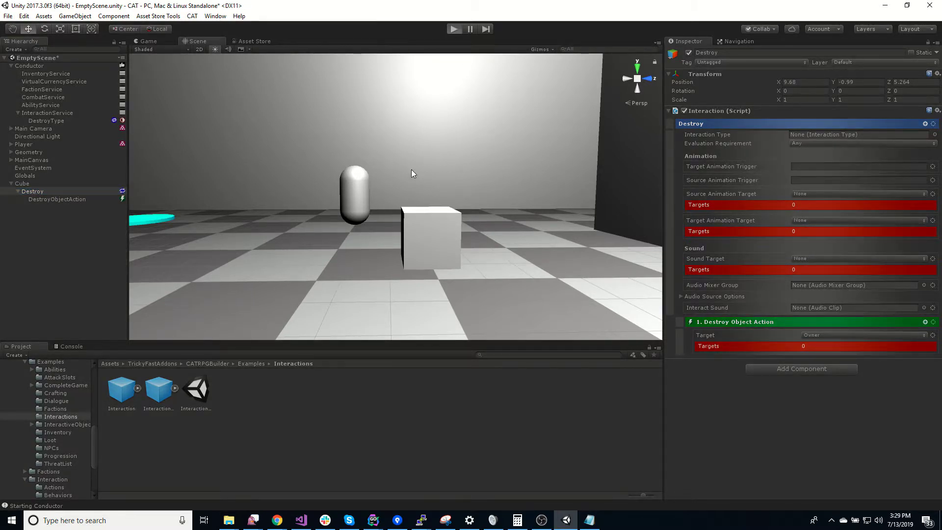
key(w)
right_drag(540, 218, 558, 236)
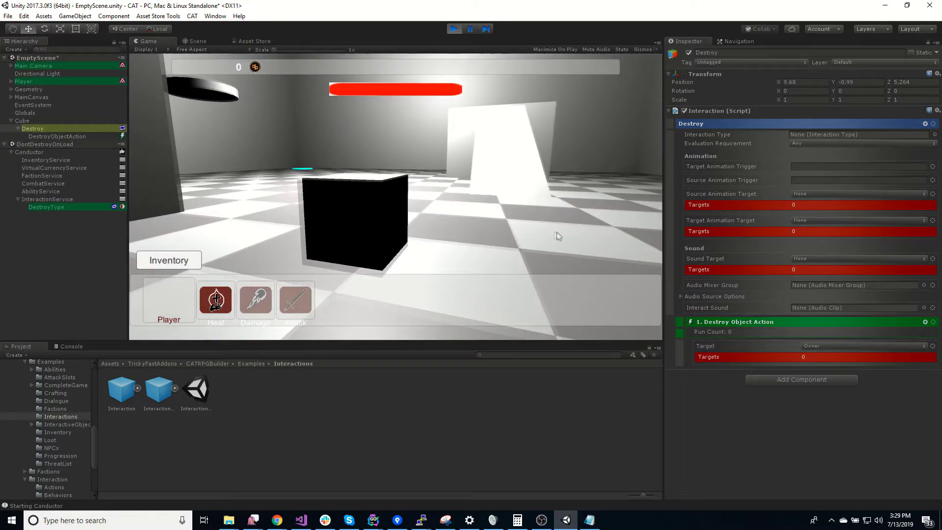
click(350, 203)
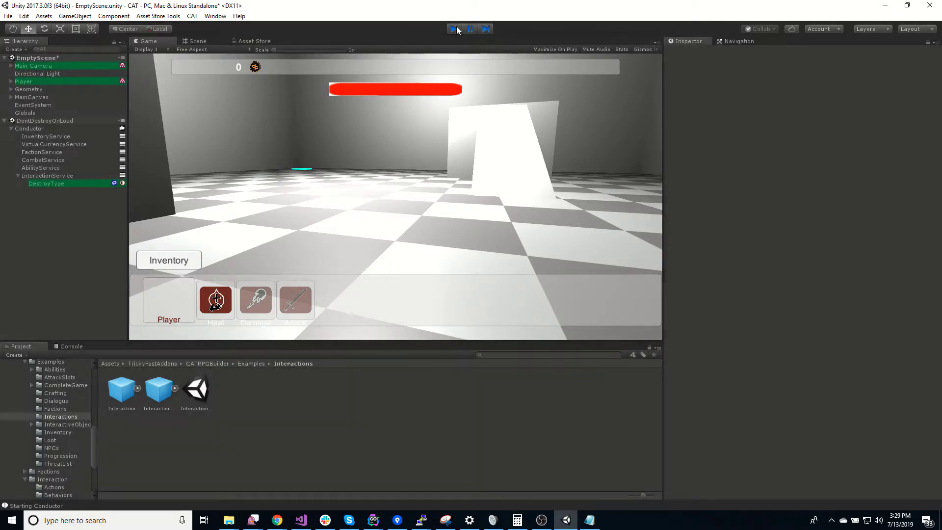
click(455, 29)
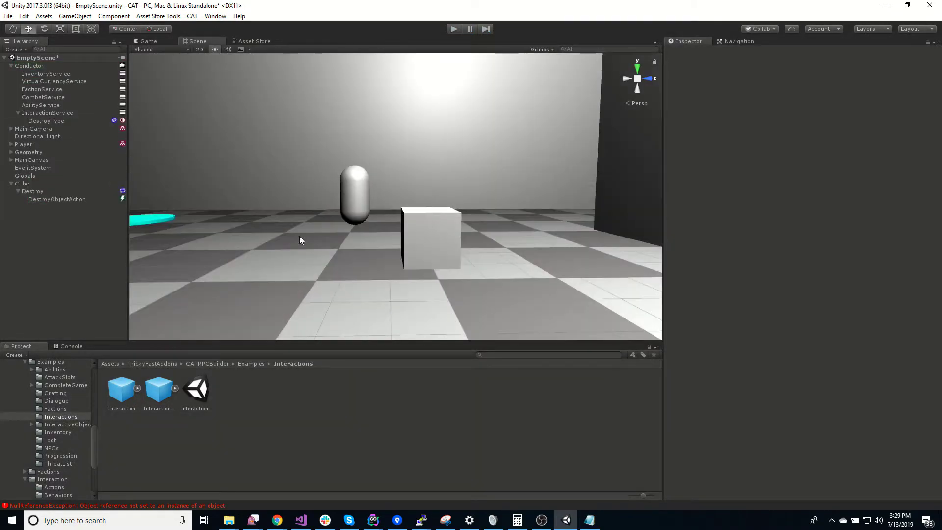
- Assign DestroyType as the Interaction Type of the cube's Destroy interaction
click(72, 200)
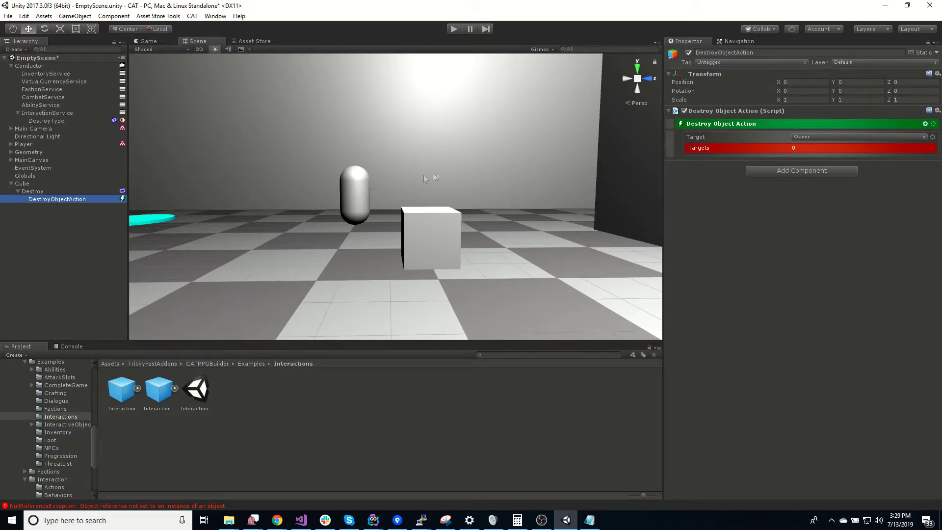
click(37, 191)
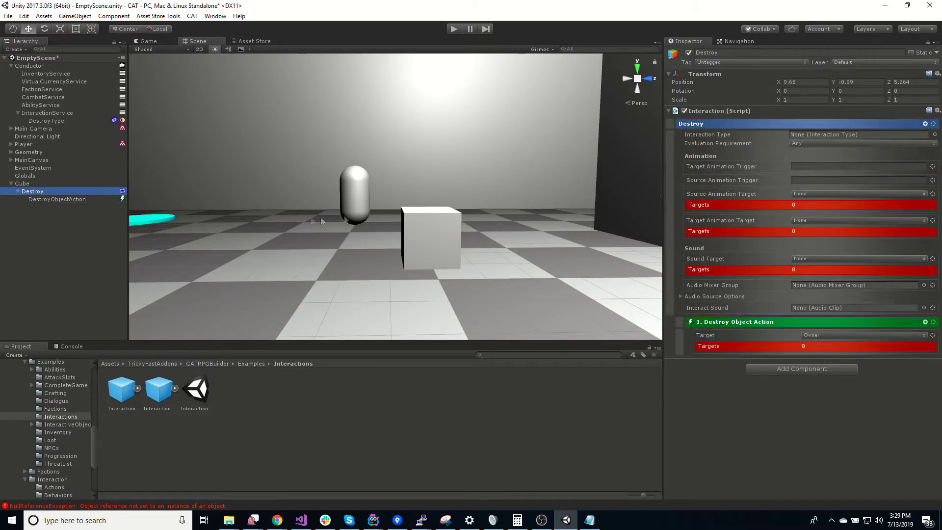
drag(52, 121, 823, 134)
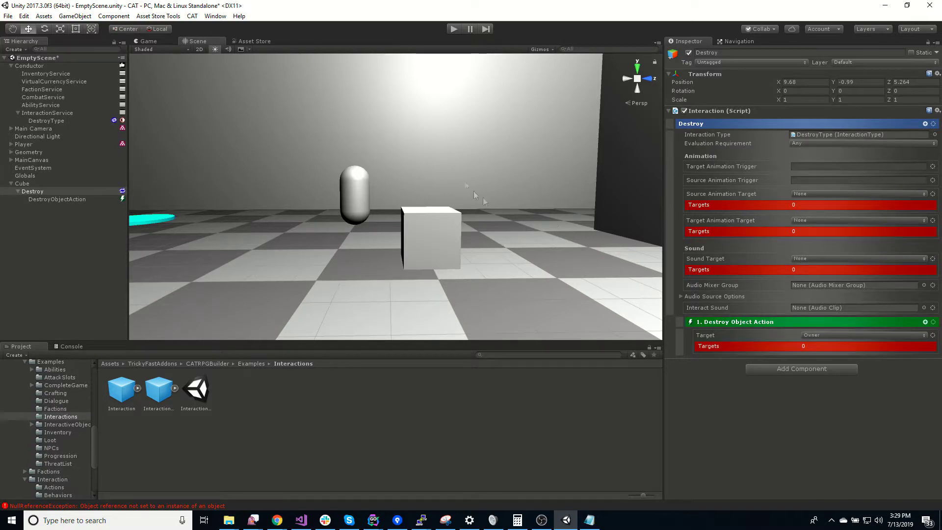
- Play-test the Destroy interaction with its assigned type by walking up to the cube and interacting with it, and stop playing
click(452, 28)
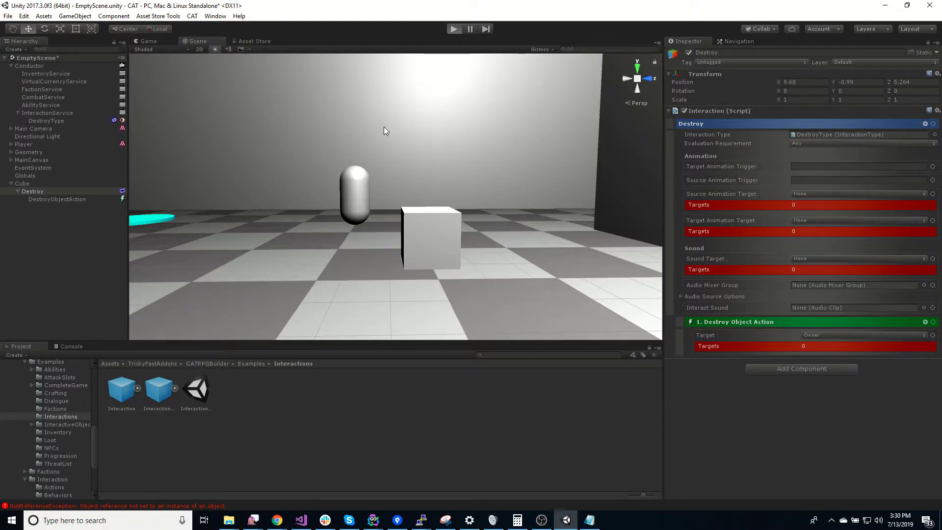
key(w)
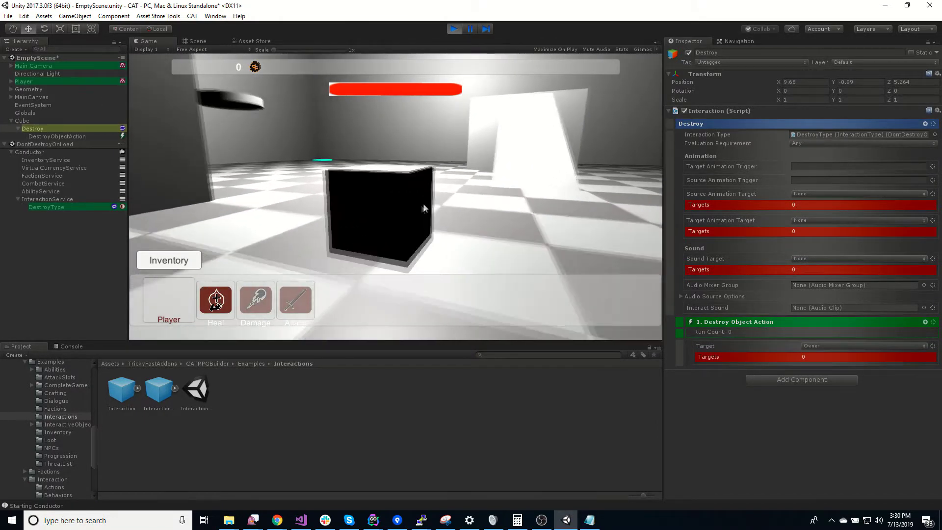
key(s)
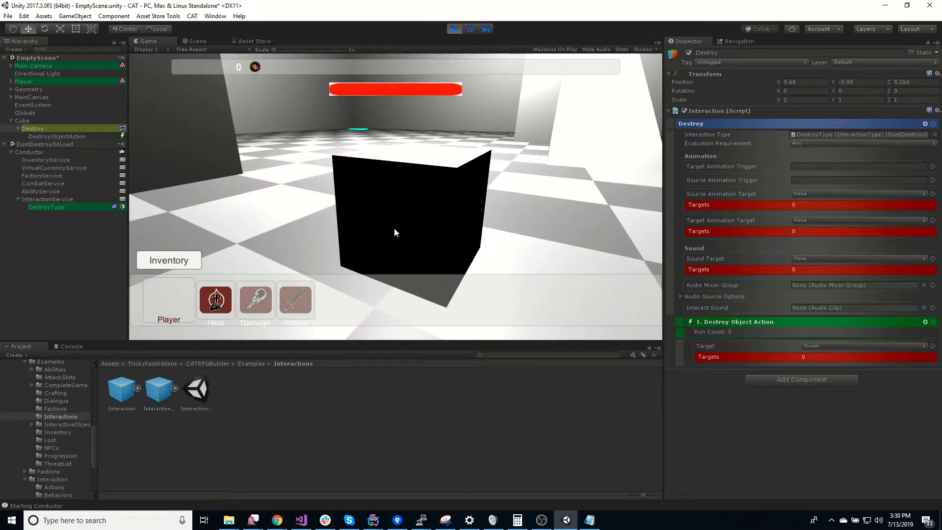
key(w)
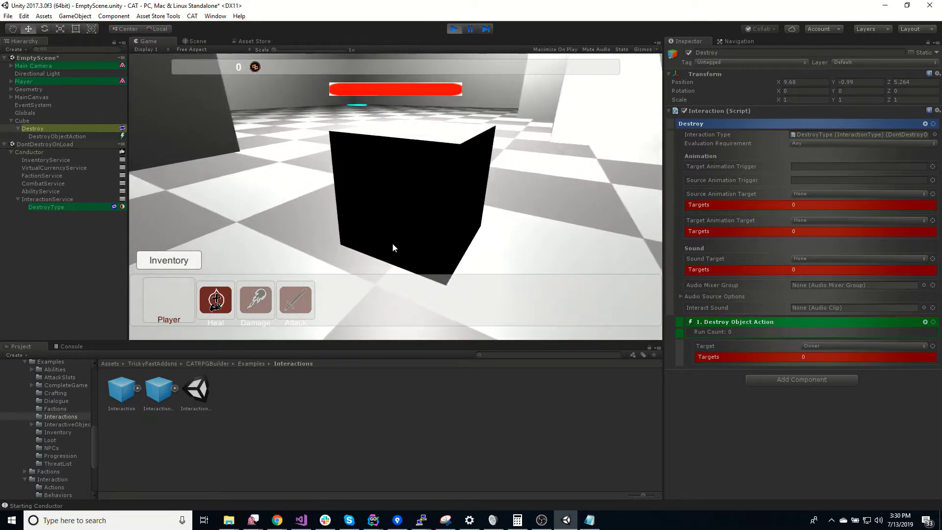
click(393, 258)
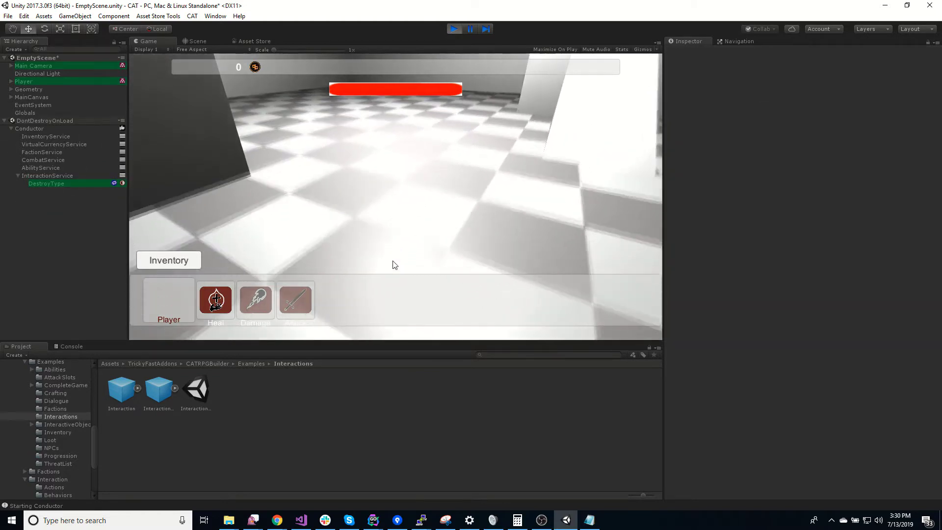
click(454, 30)
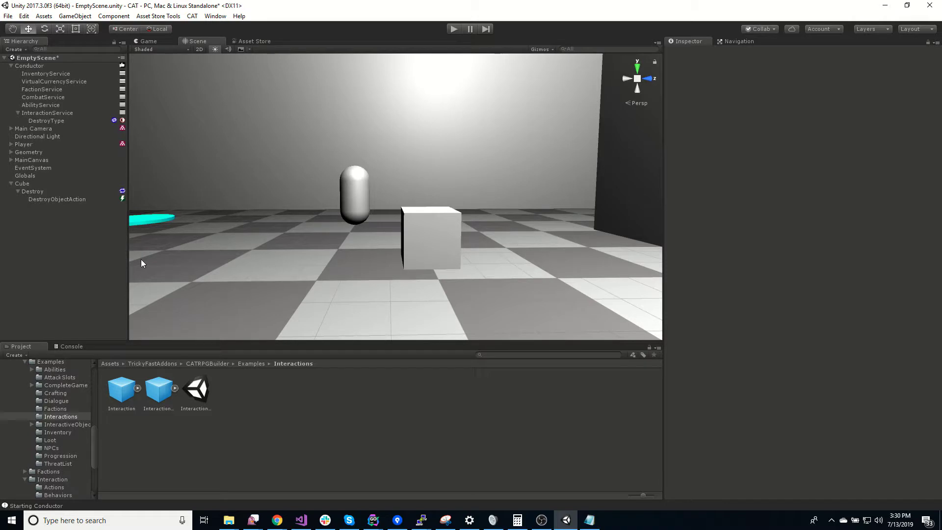
- Add a second CAT RPG Interaction as a child of the cube and rename it Push
click(40, 184)
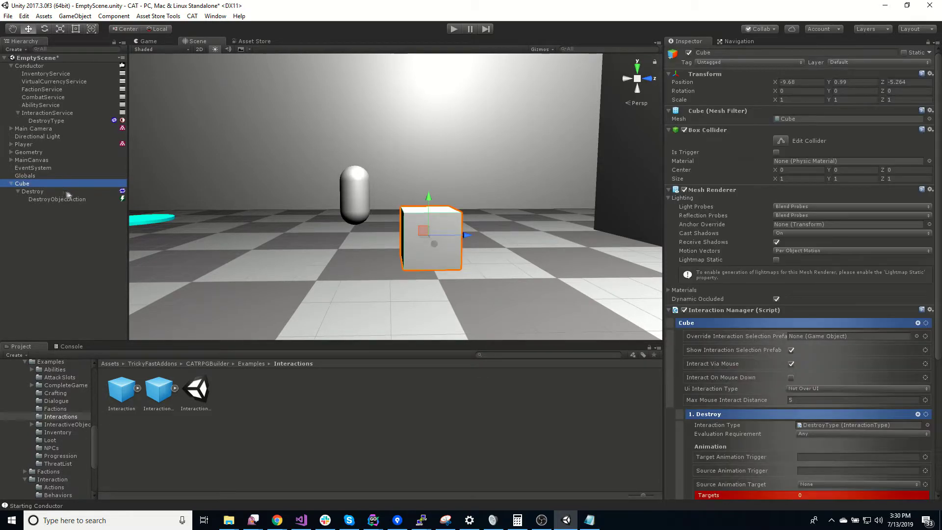
right_click(41, 182)
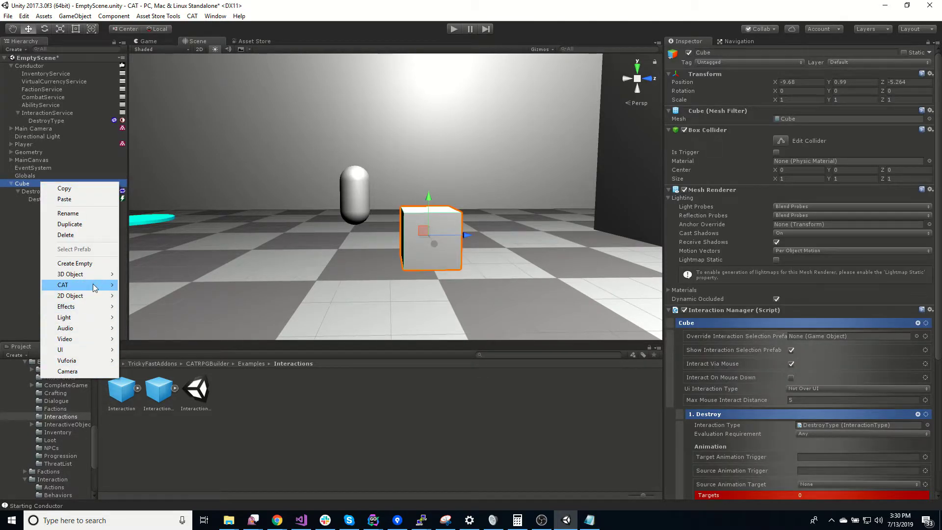
mouse_move(95, 287)
mouse_move(165, 404)
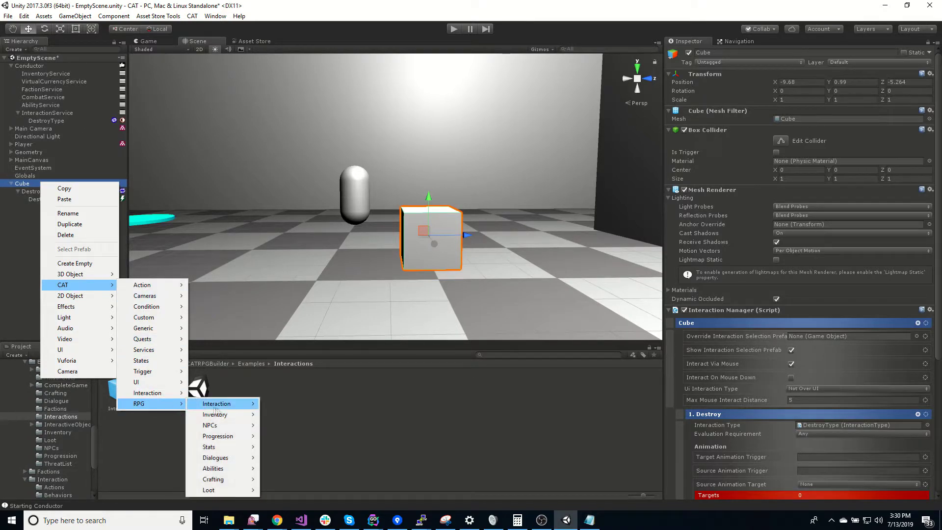
mouse_move(215, 407)
click(326, 427)
click(47, 208)
key(F2)
text(Push)
key(Return)
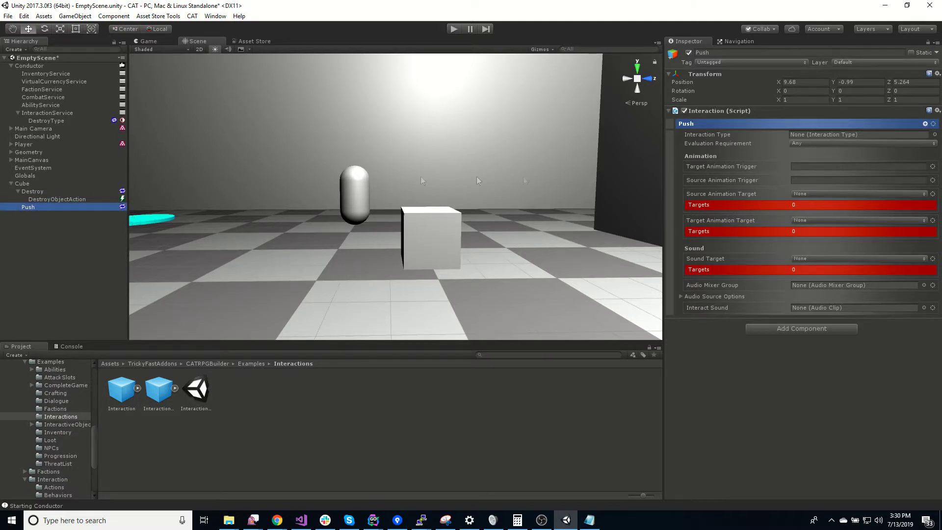
- Add a Translate Action as a child of the Push interaction
click(926, 124)
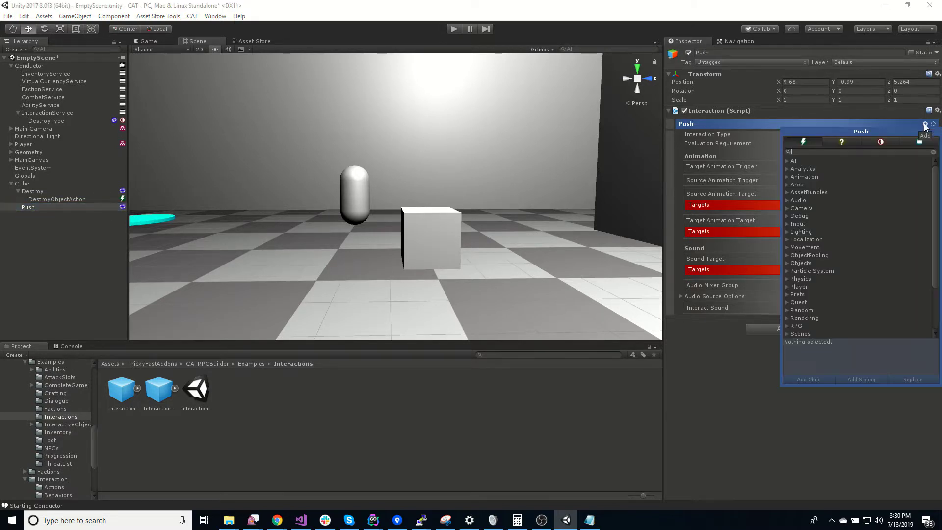
text(trals)
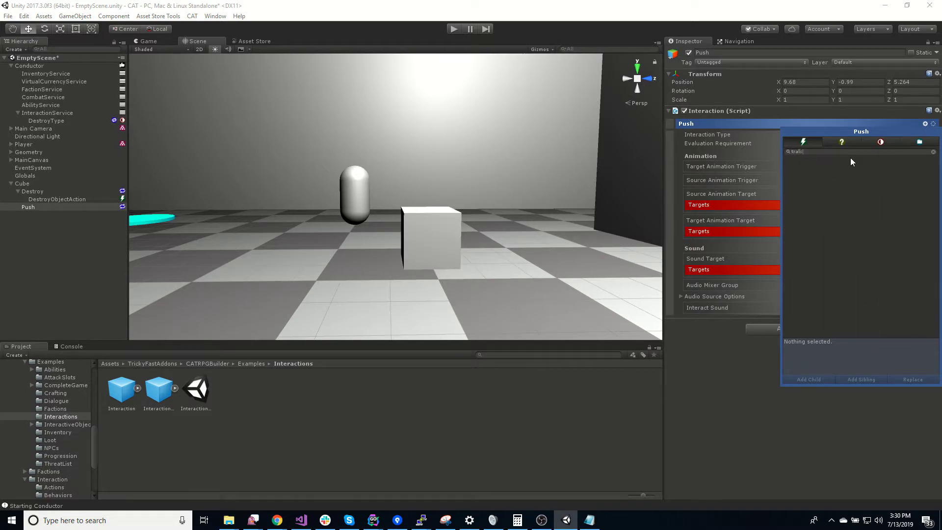
key(BackSpace)
key(BackSpace)
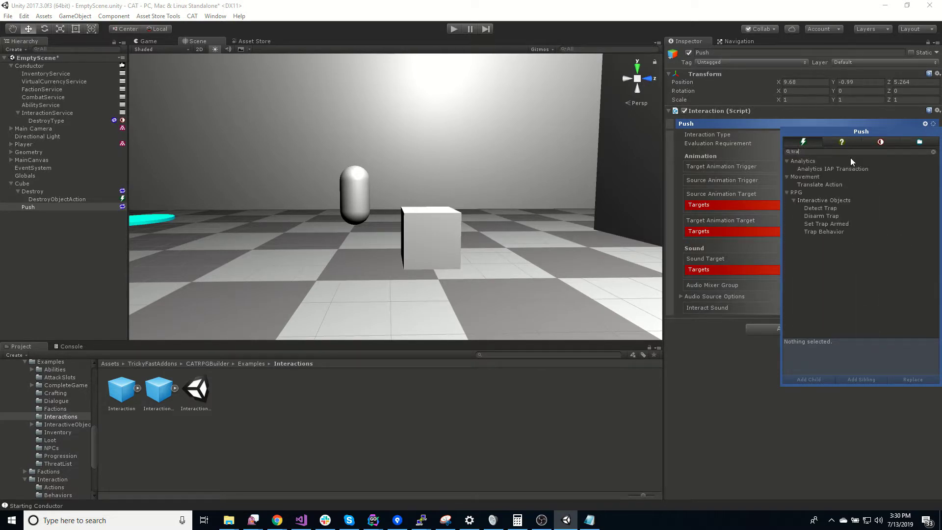
double_click(833, 185)
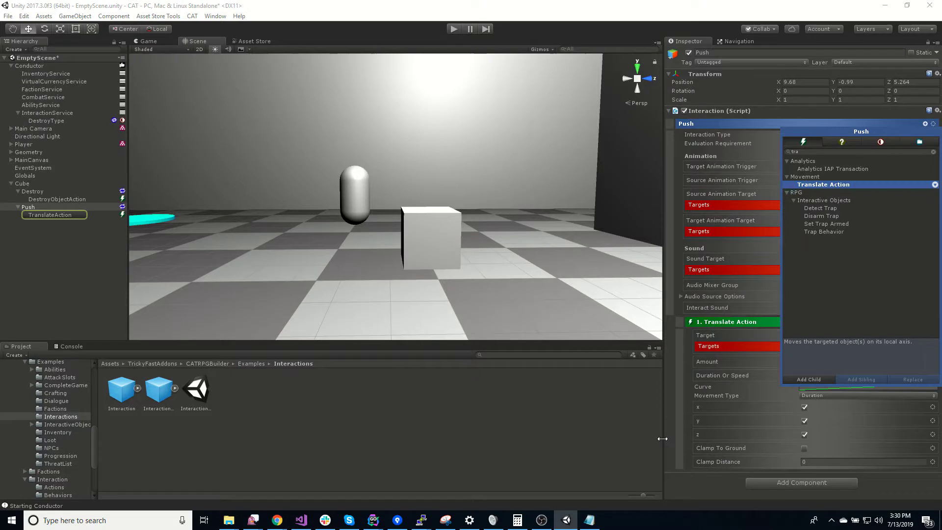
- Set the Translate Action's duration to 0.25 and its Z amount to 1
click(827, 376)
text(0.25)
key(shift+Tab)
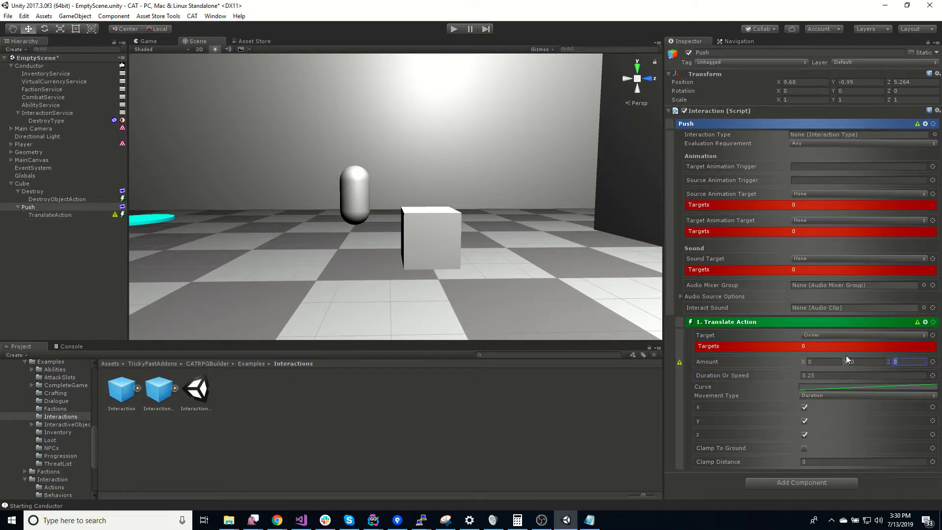
text(1)
- Create a CAT RPG Interaction Type as a child of InteractionService and rename it PushType
click(47, 120)
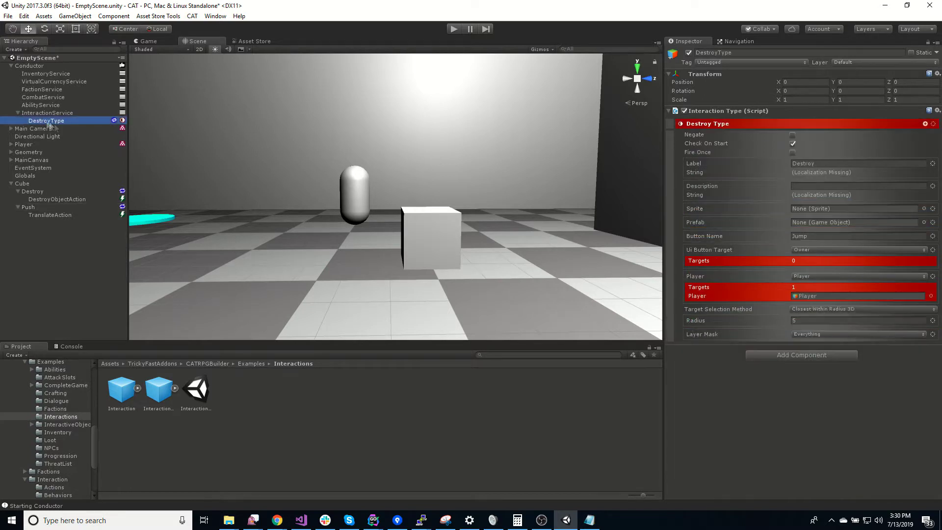
click(49, 113)
right_click(52, 114)
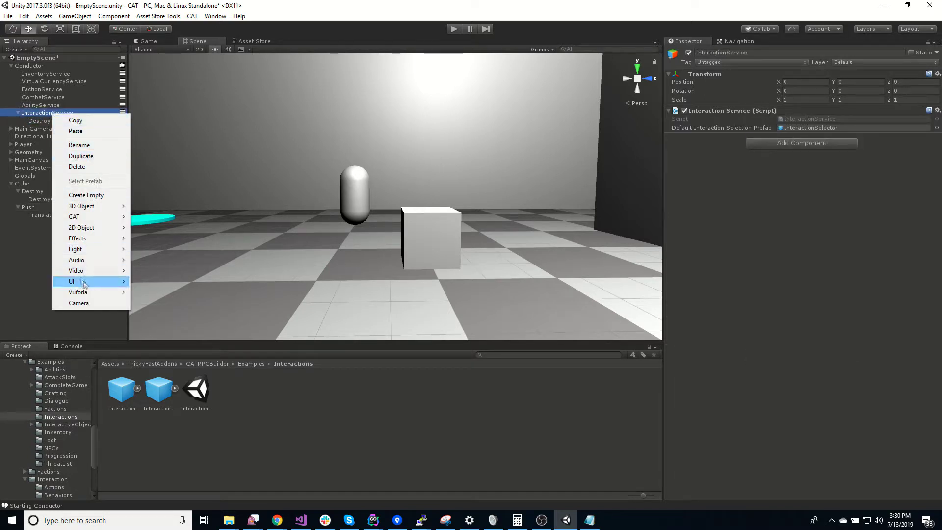
mouse_move(98, 216)
mouse_move(162, 335)
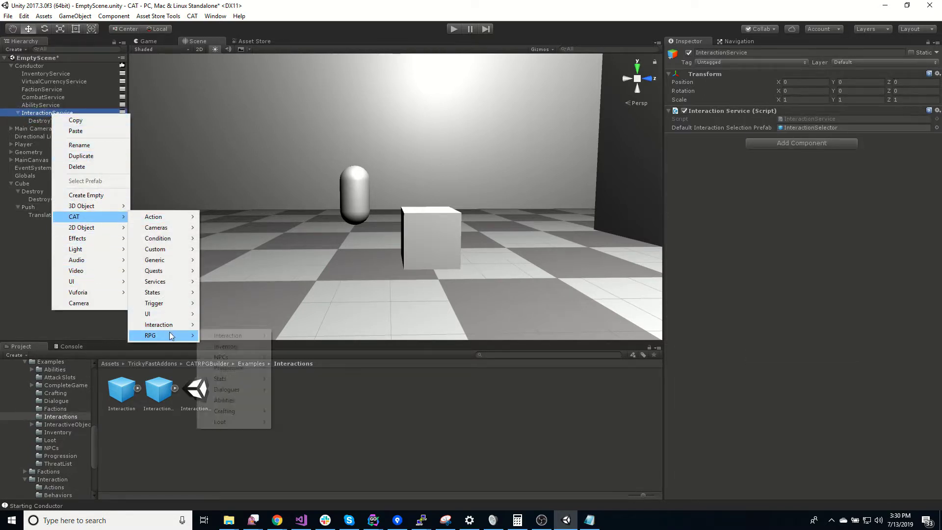
mouse_move(228, 336)
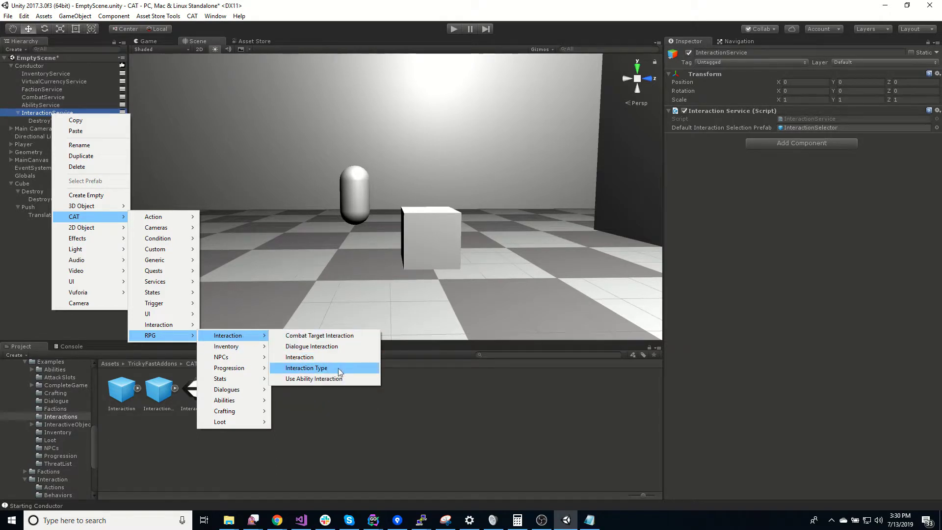
click(338, 369)
click(66, 128)
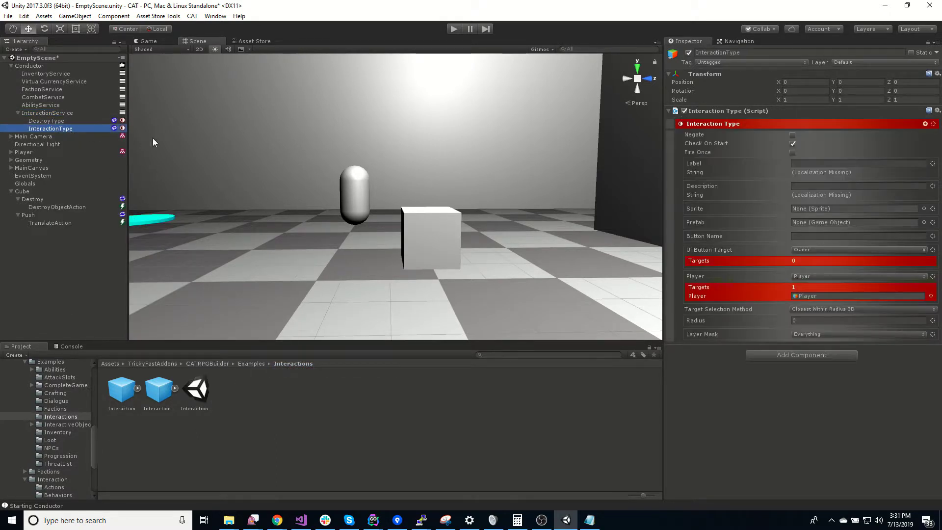
key(F2)
text(PushType)
key(Return)
- Give PushType the label Push, button name Fire3 and radius 5, and assign it as the Push interaction's Interaction Type
click(880, 162)
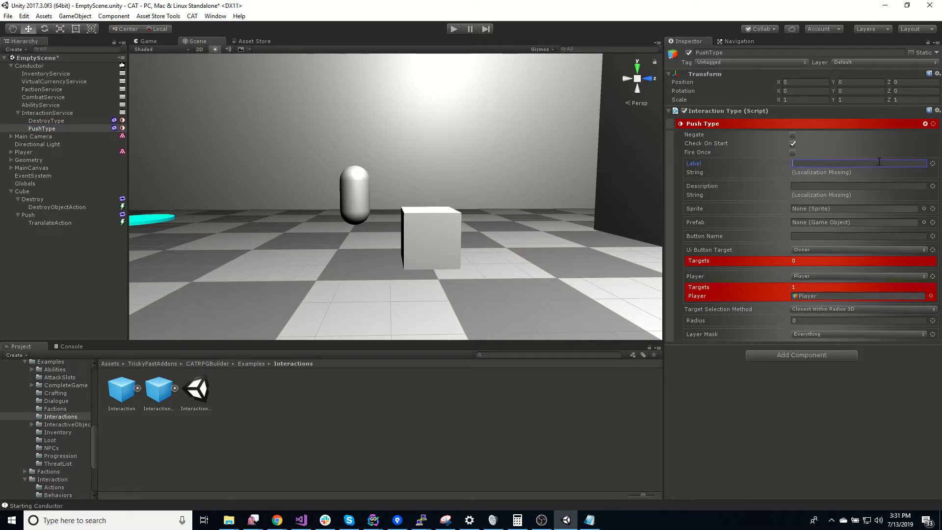
click(809, 237)
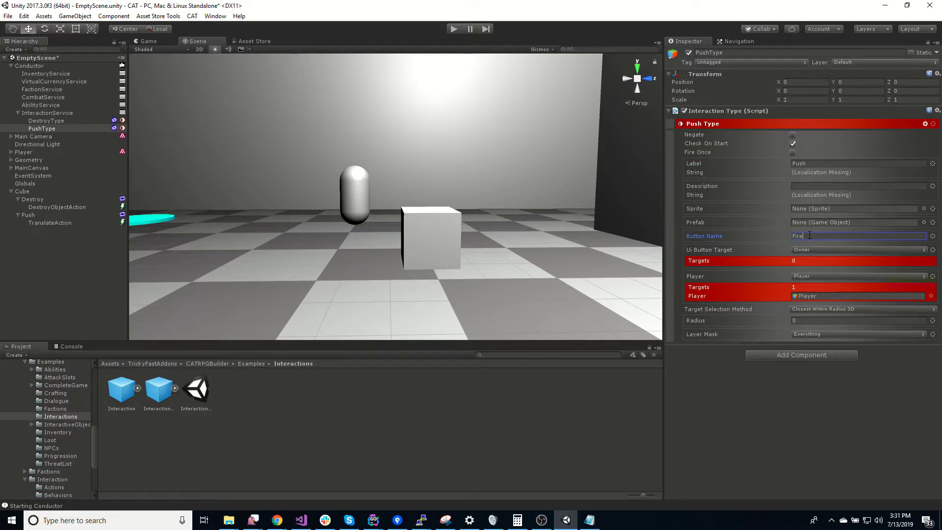
click(741, 321)
text(6)
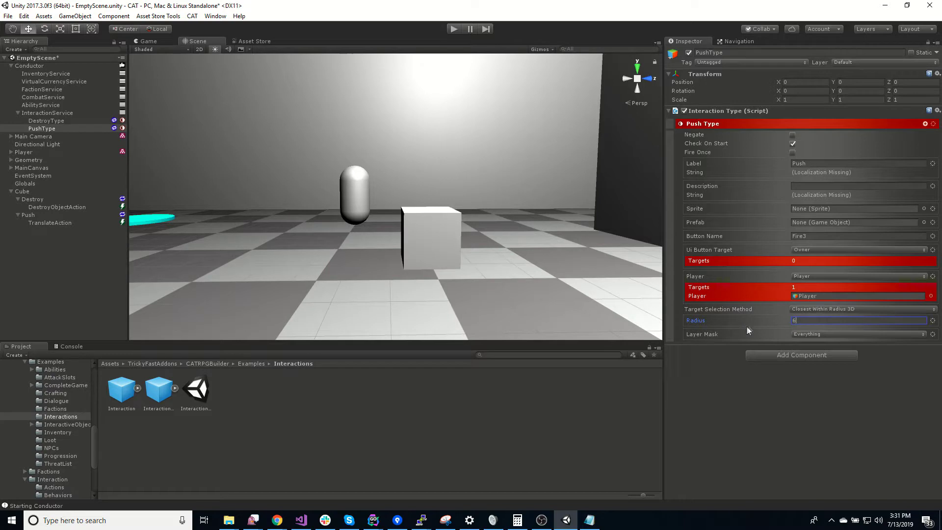
click(733, 393)
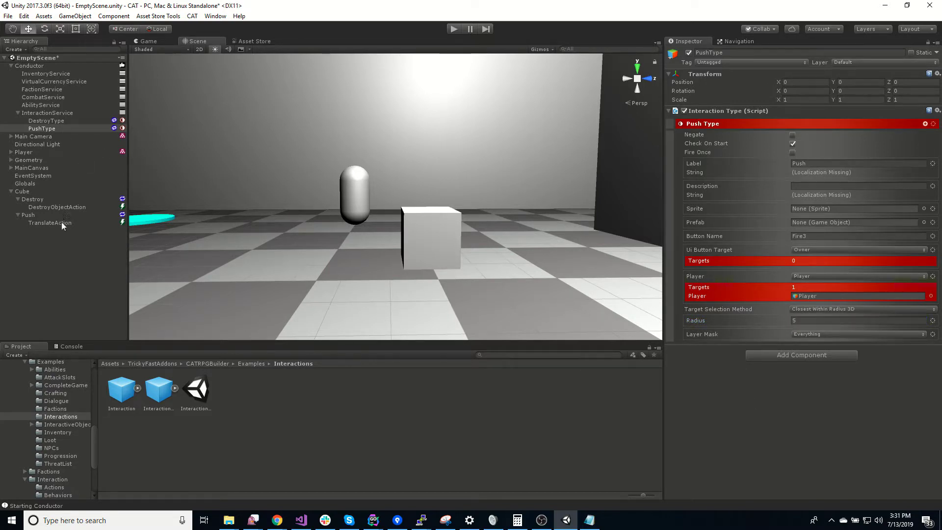
click(28, 215)
drag(42, 129, 831, 135)
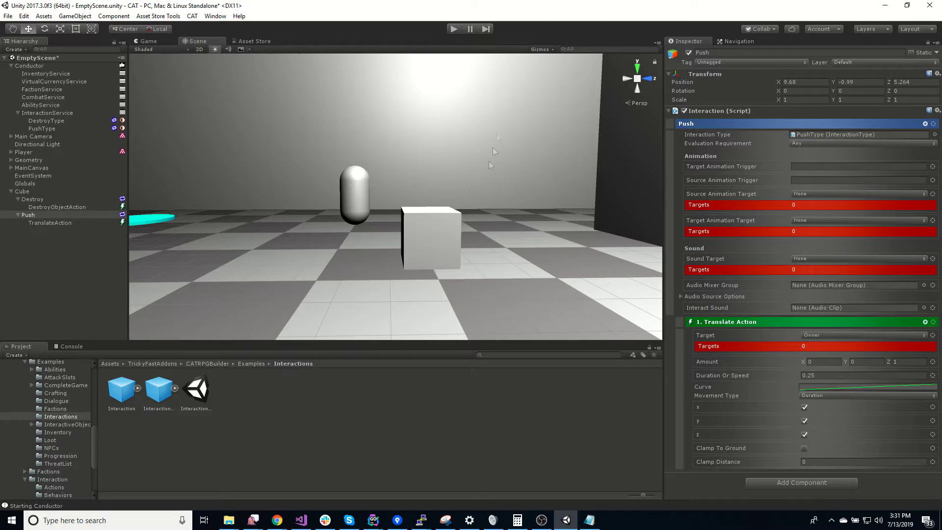
- Play the scene, walk up to the cube, trigger its Push and Destroy interactions with their assigned buttons, and stop playing
click(453, 31)
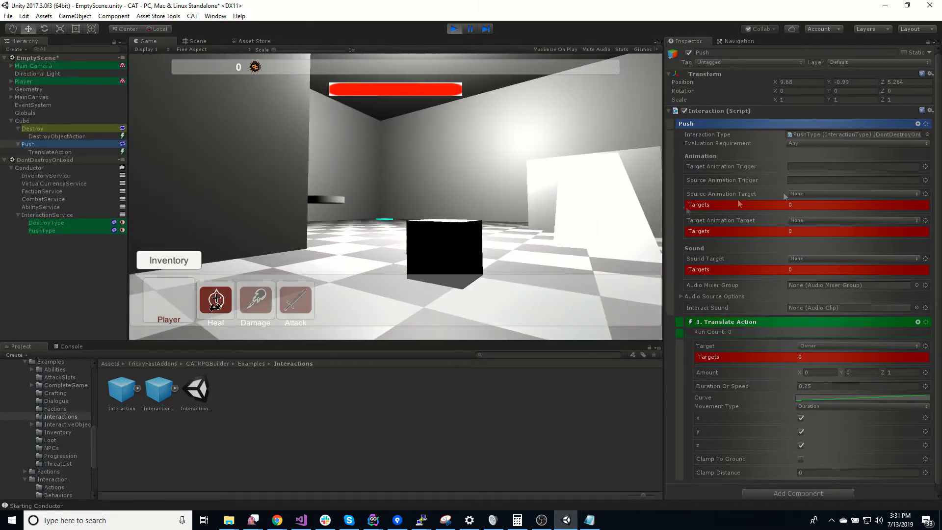
key(w)
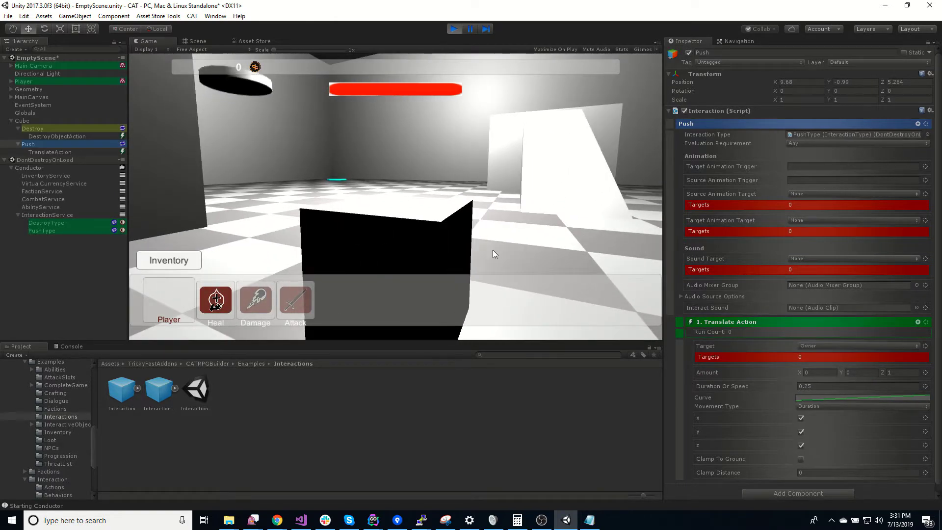
key(p)
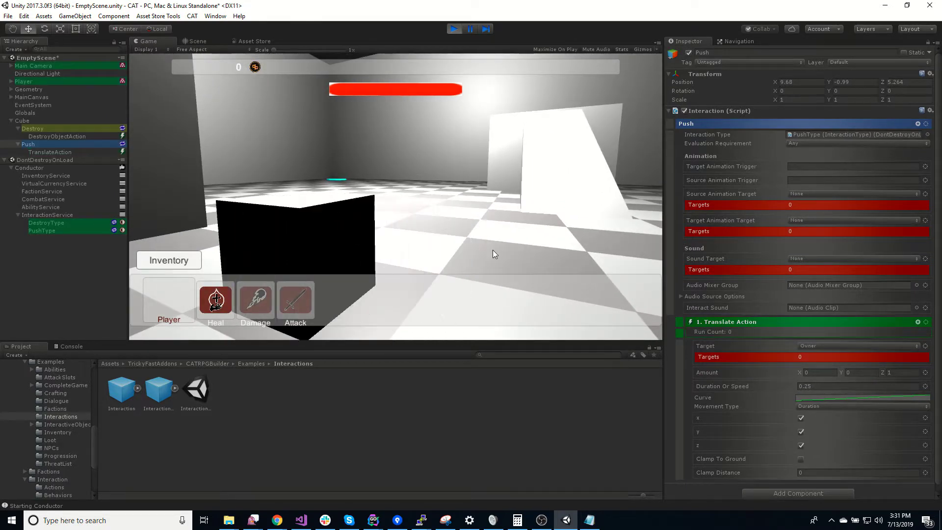
key(a)
right_drag(493, 249, 457, 244)
key(p)
key(space)
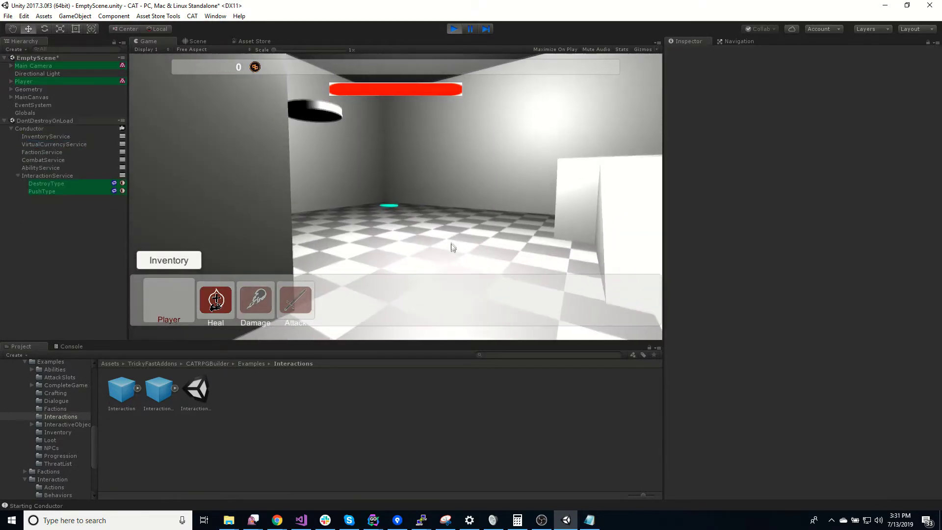
click(454, 29)
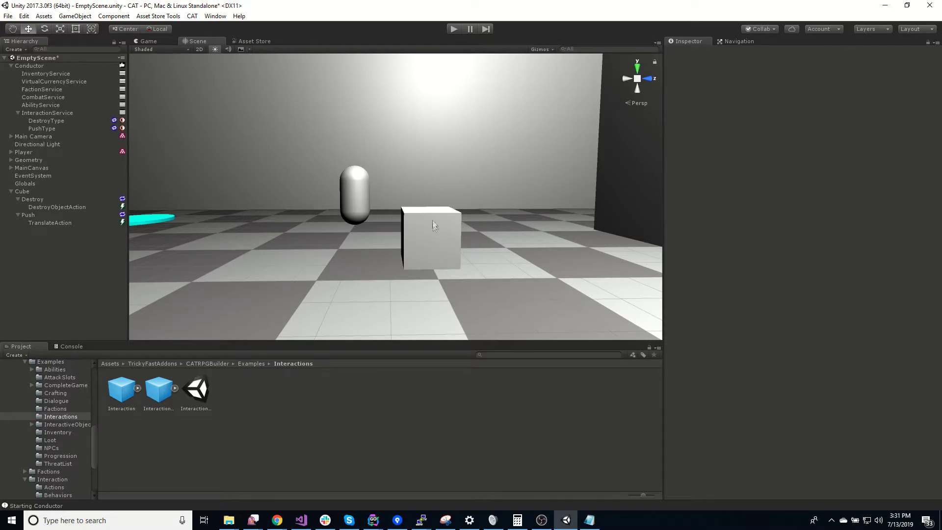
- Play the scene again, open the cube's interaction selector to choose Push, reopen it to choose Destroy, and stop playing
click(452, 29)
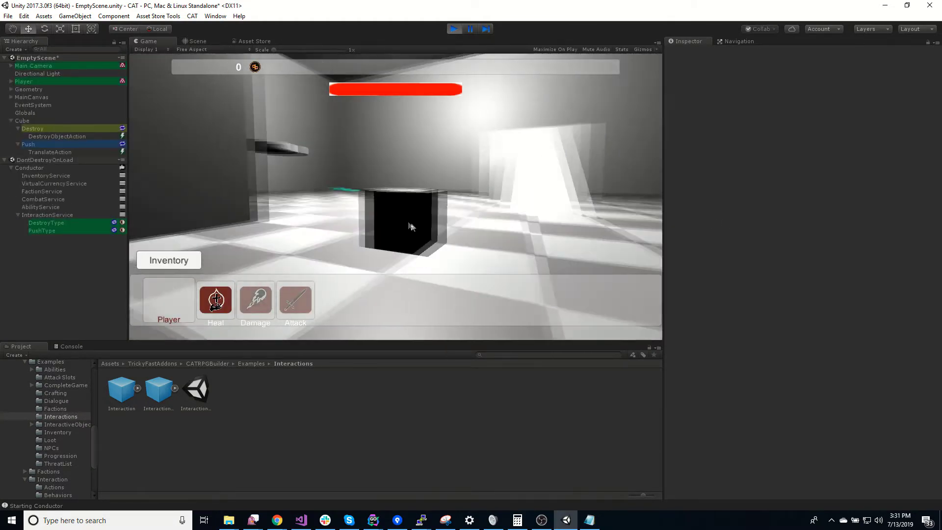
key(w)
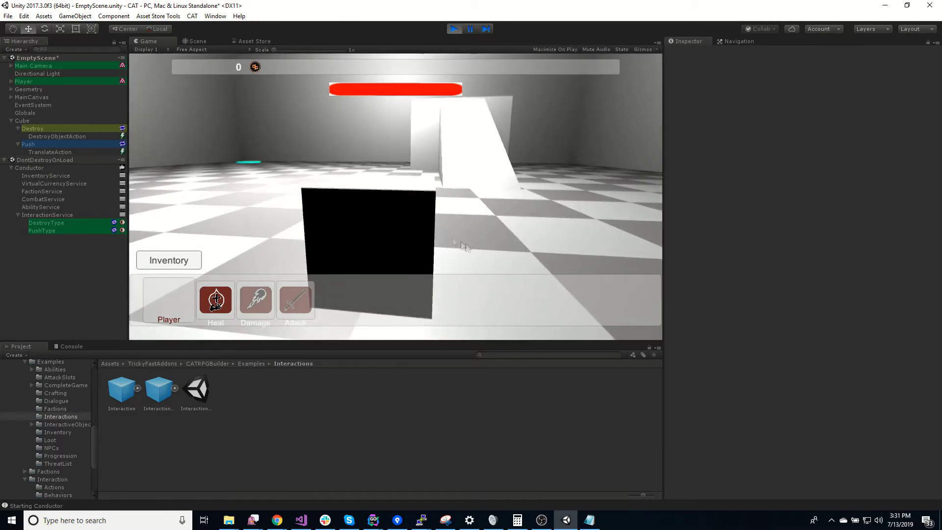
click(361, 209)
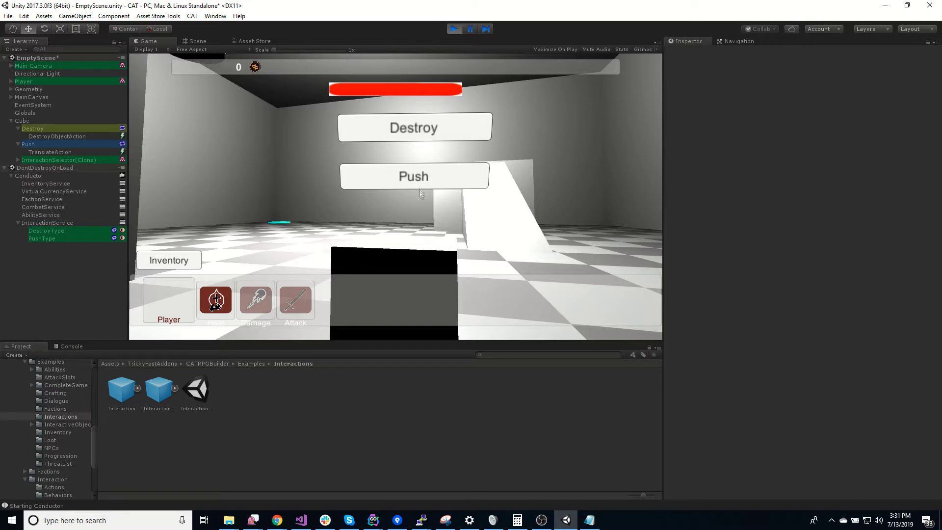
click(426, 178)
click(348, 223)
click(354, 147)
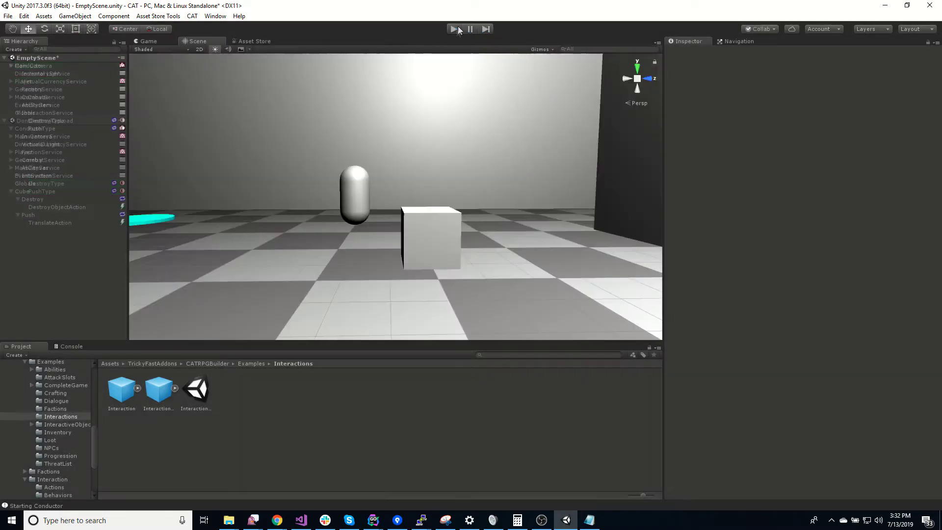
click(454, 30)
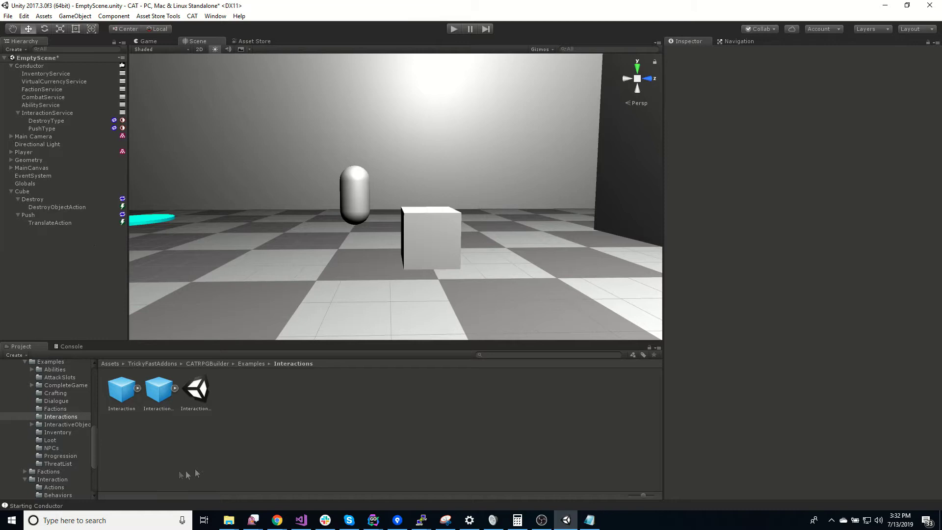
- Place the InteractionSelector prefab from the Interactions example folder in the scene and expand its children
click(165, 401)
drag(160, 395, 44, 245)
click(11, 230)
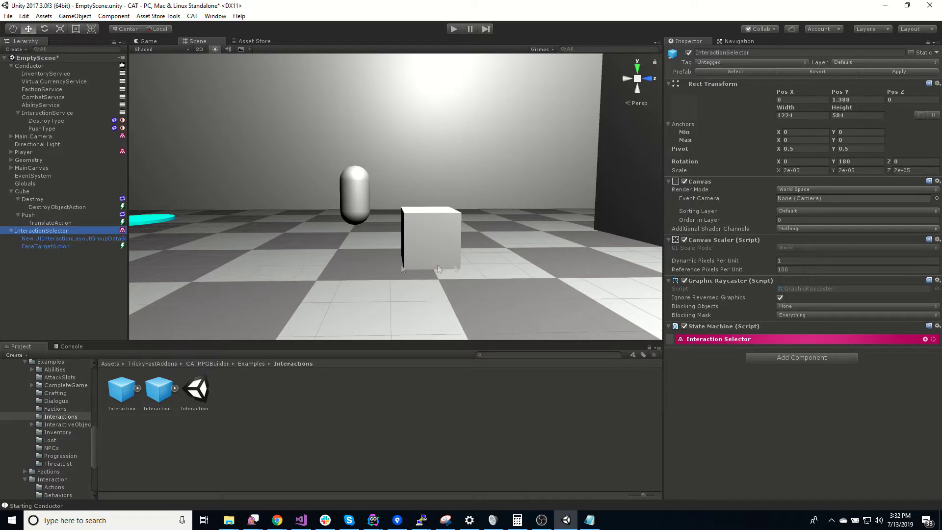
- Examine the selector's FaceTargetAction settings and the List Prefab of its interaction layout group data bind
click(39, 247)
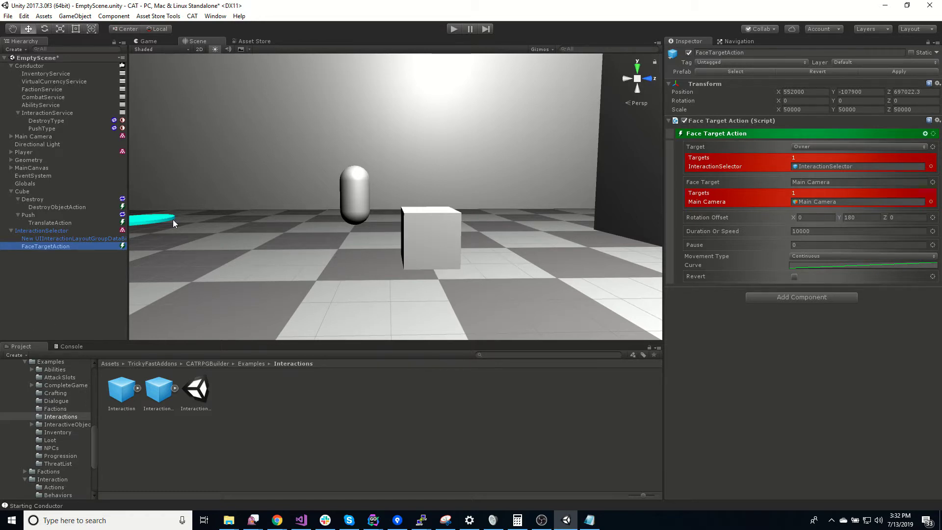
click(65, 239)
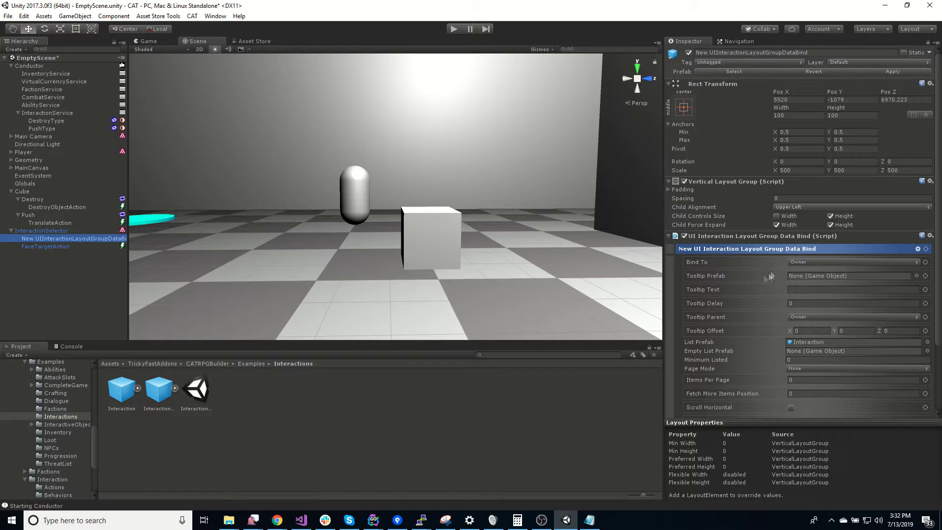
scroll(737, 320, down, 3)
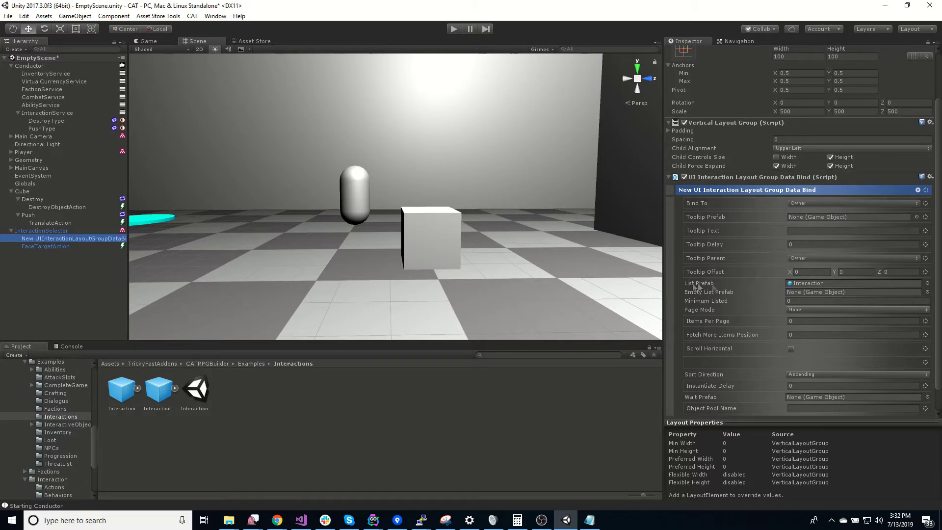
click(807, 284)
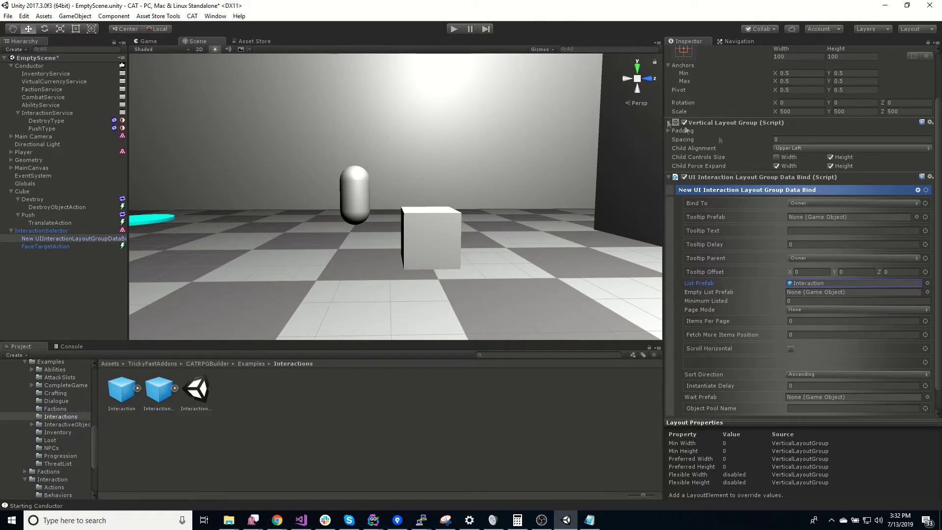
- Nest InteractionSelector under the cube and add the Interaction prefab as a child of its layout group data bind object
double_click(18, 231)
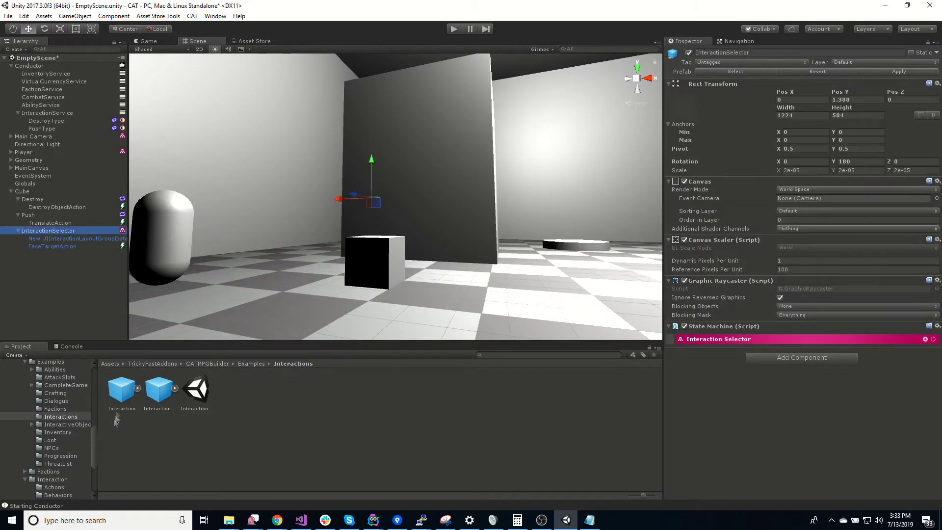
drag(69, 278, 68, 237)
right_drag(434, 265, 10, 290)
key(d)
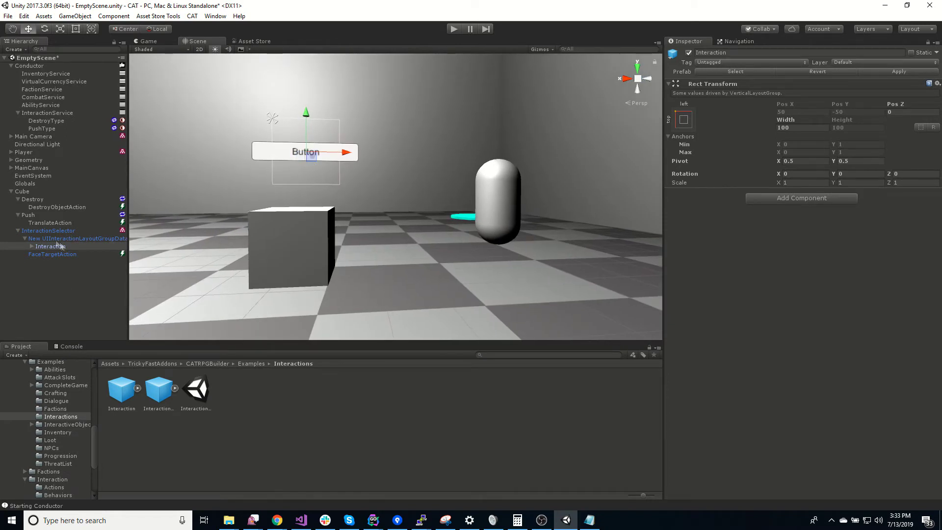
- Expand the Interaction prefab instance down to its Button and examine the Button's State Machine and Data Bind Base components
click(32, 246)
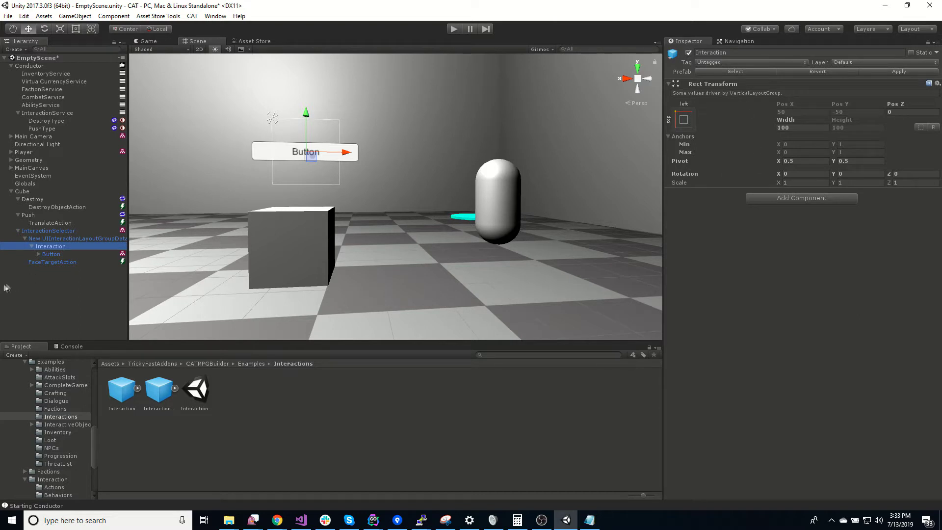
click(38, 255)
click(53, 255)
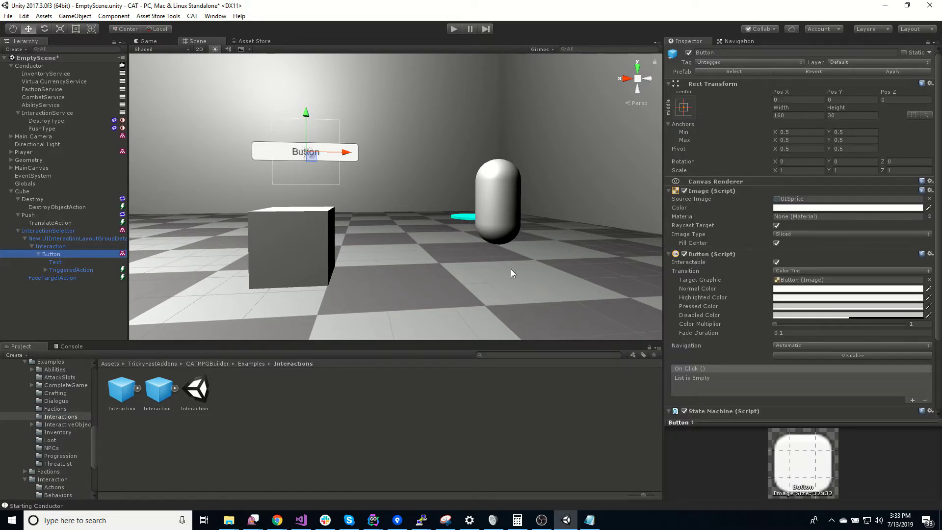
scroll(702, 301, down, 3)
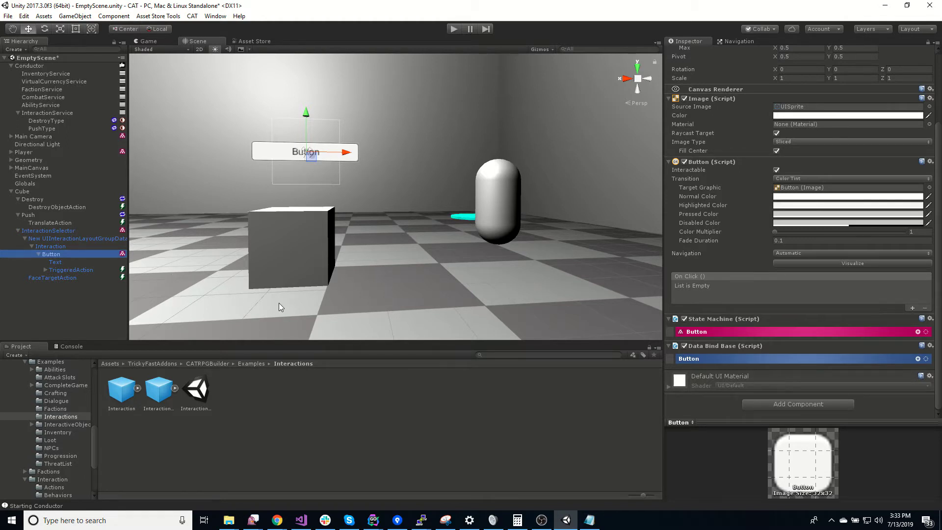
- Examine the button Text's UI Text Data Bind settings and the Label of the DestroyType interaction type
click(74, 262)
scroll(728, 264, down, 3)
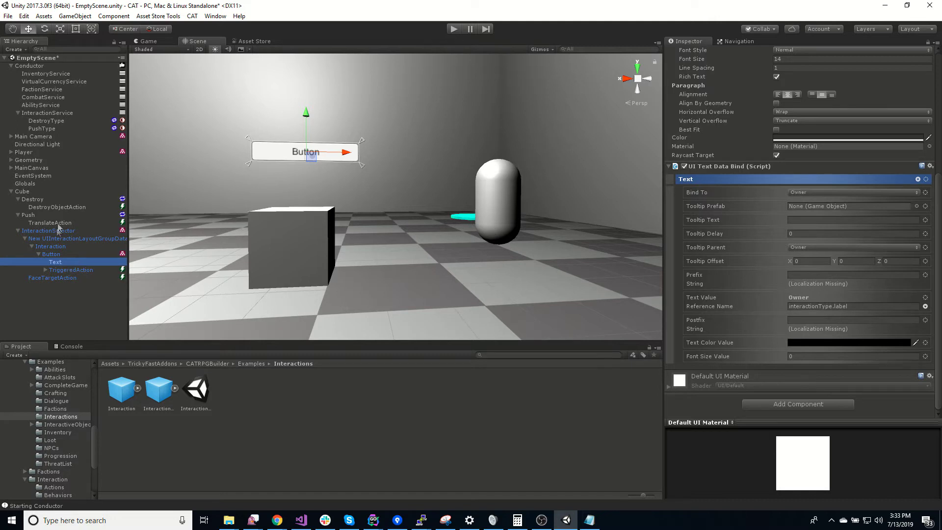
click(40, 123)
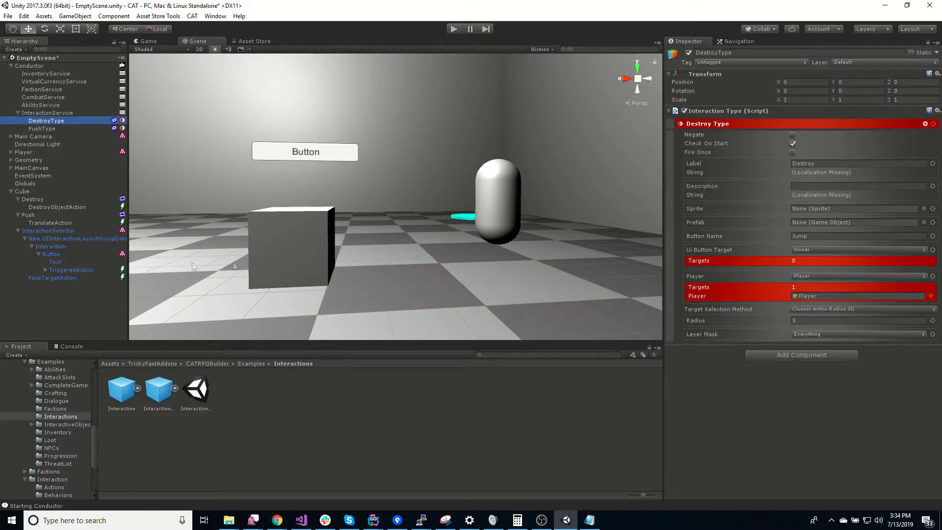
- Examine the Button's TriggeredAction with its UI Button Trigger, Interact Action and Hide Interaction Selection Window Action settings expanded
click(50, 255)
click(45, 270)
click(74, 271)
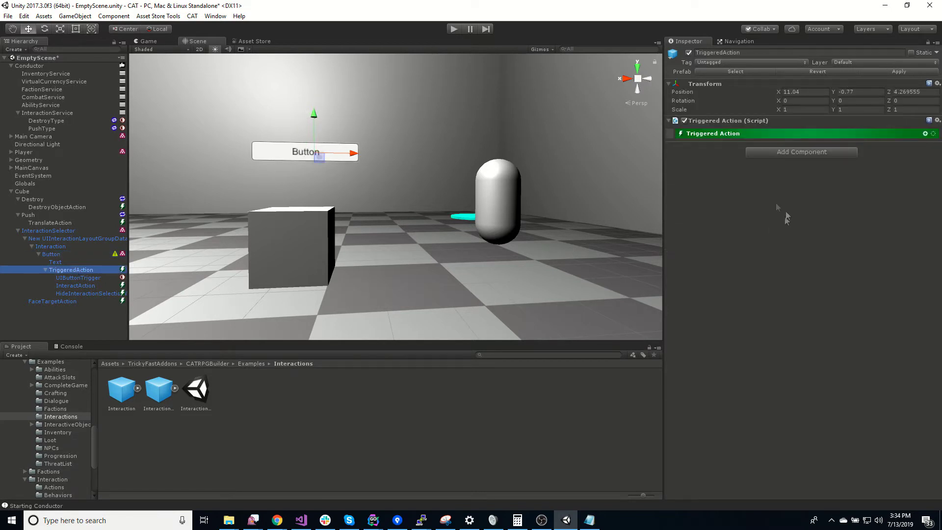
click(710, 138)
click(725, 146)
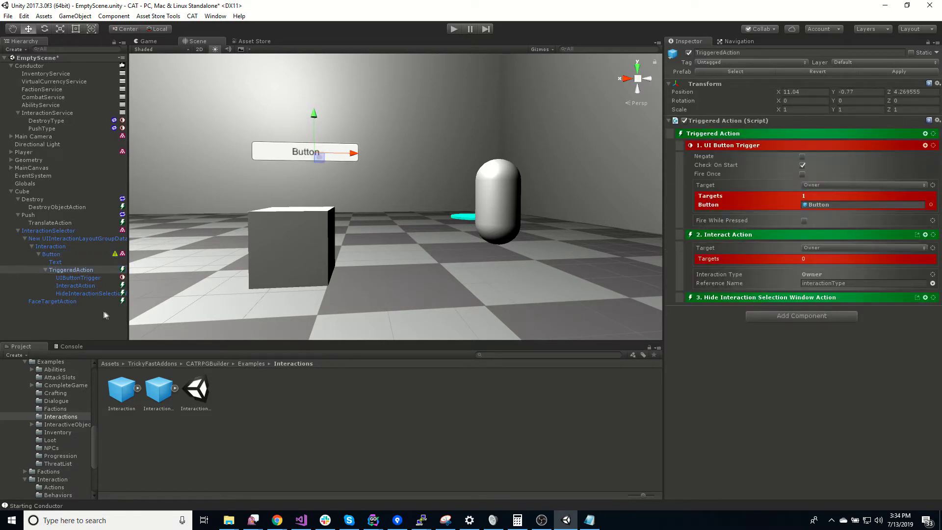
click(740, 298)
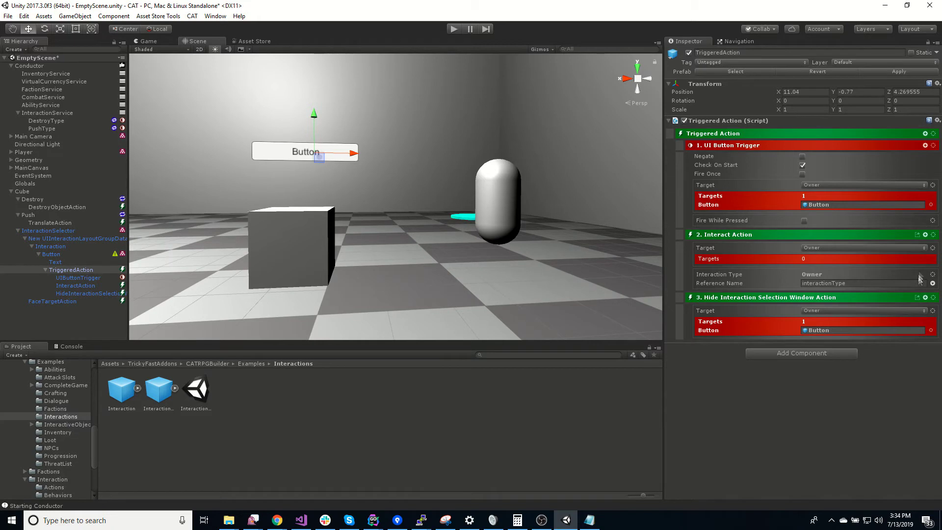
- Review the available source options for the Interact Action's Target and Interaction Type without changing them
click(933, 248)
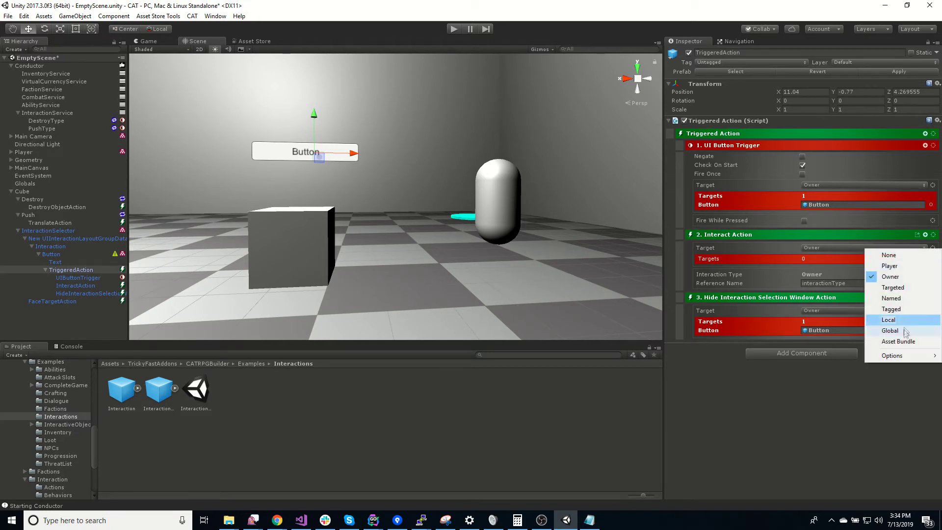
click(717, 423)
click(933, 275)
mouse_move(908, 383)
click(788, 392)
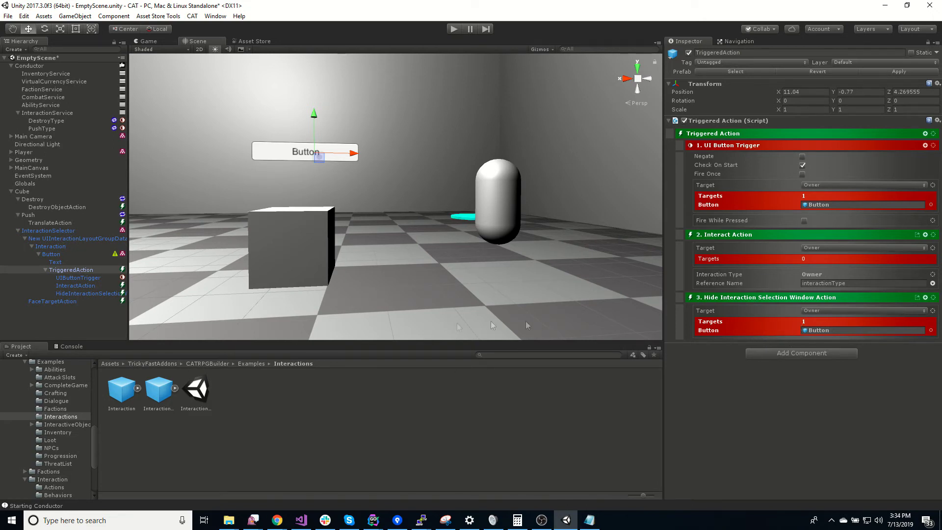
- Delete the InteractionSelector instance from under the cube
click(61, 230)
key(Delete)
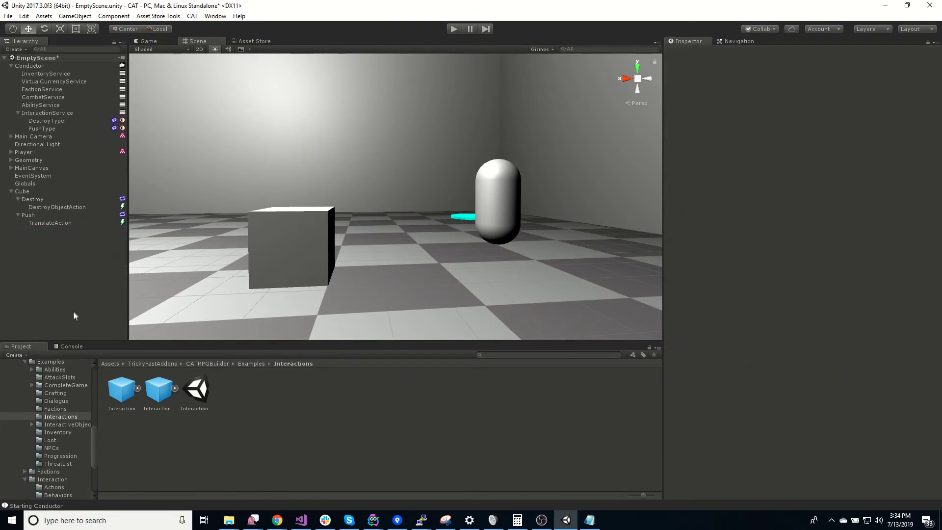
- Play-test the scene by moving the player around the cube and interacting with it, and stop play mode
click(452, 29)
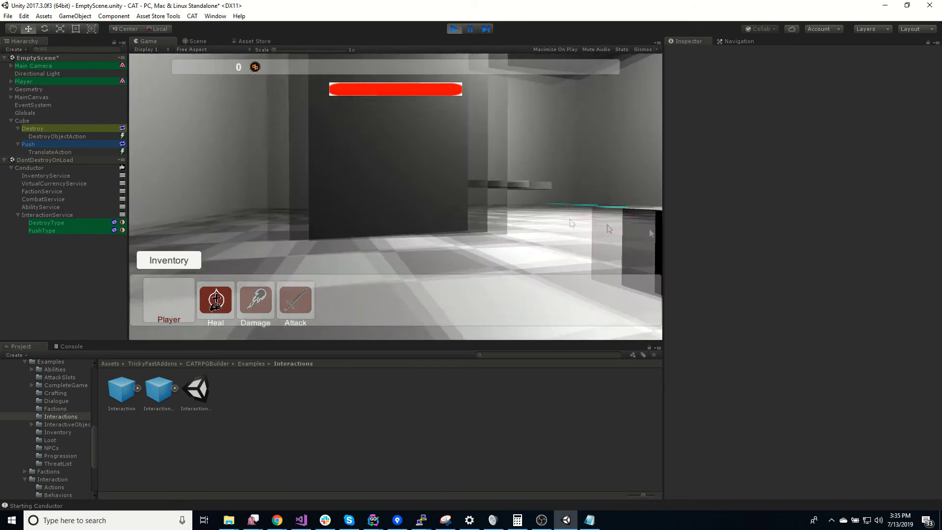
key(w)
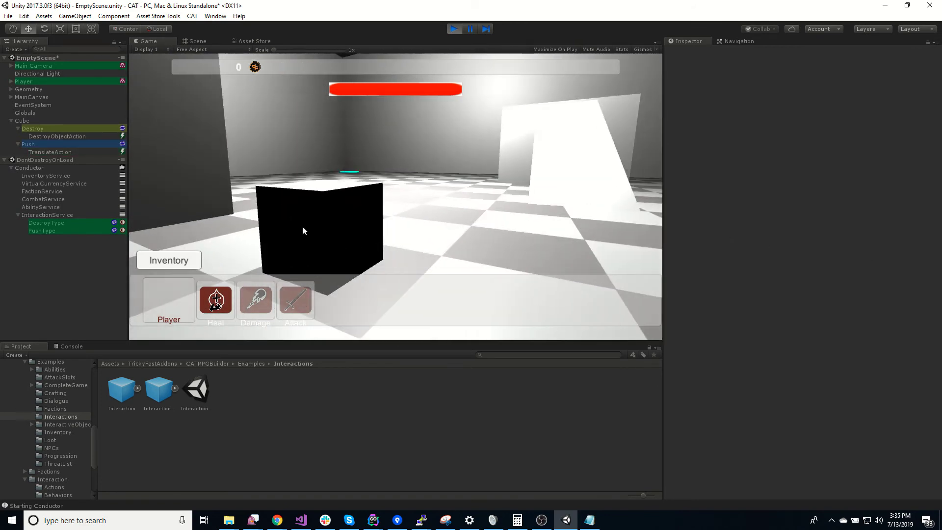
click(302, 226)
click(399, 183)
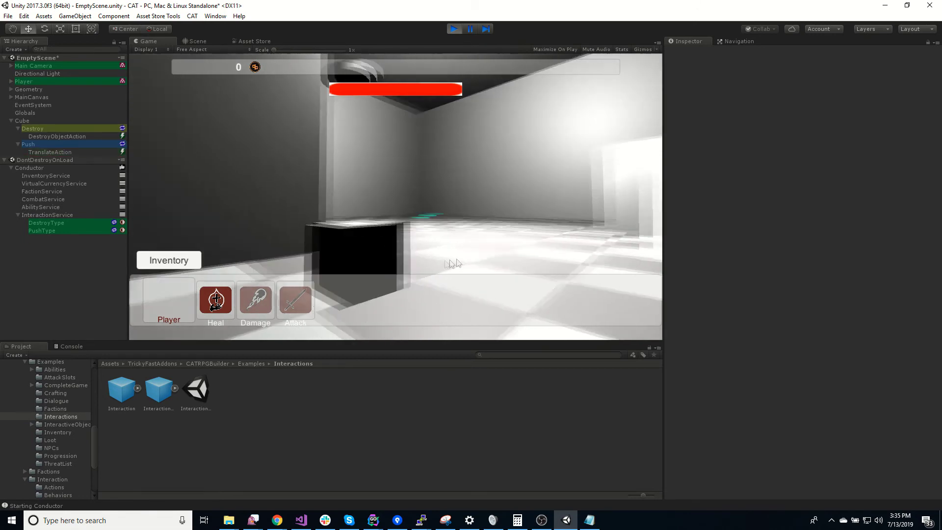
key(w)
click(433, 262)
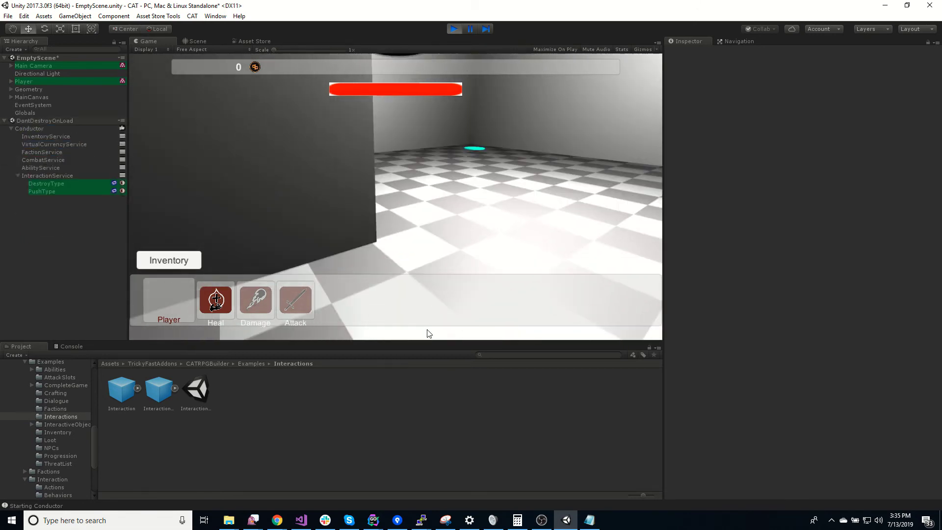
click(455, 29)
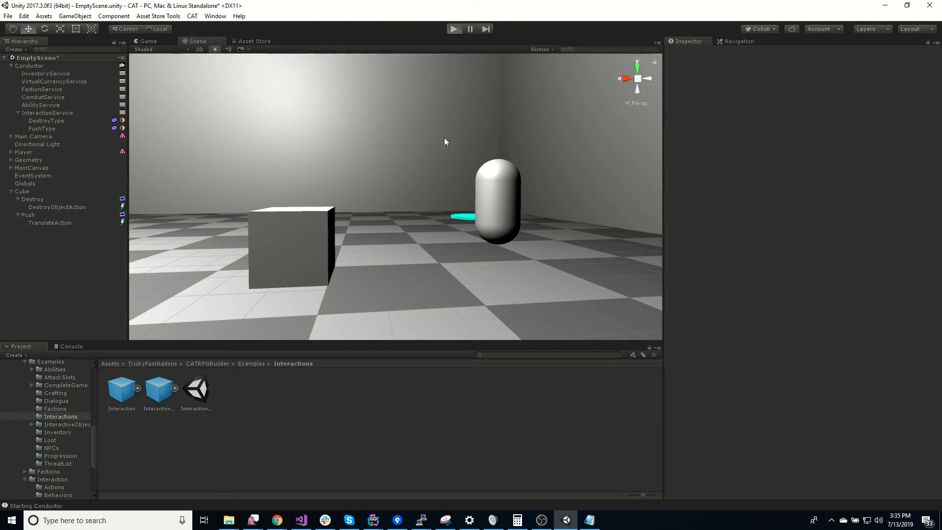
- Run the scene again, open the cube's interaction selector, choose Destroy, and exit play mode
key(ctrl+p)
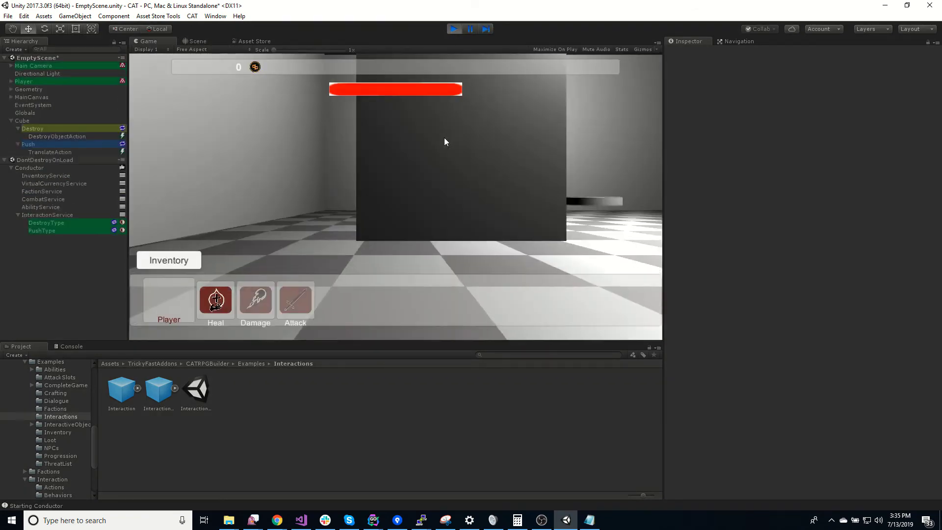
click(498, 239)
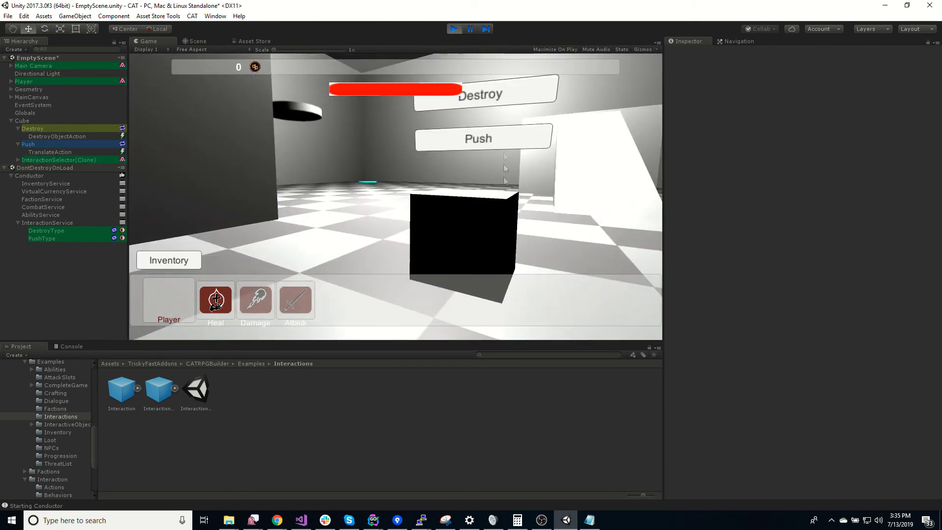
click(506, 96)
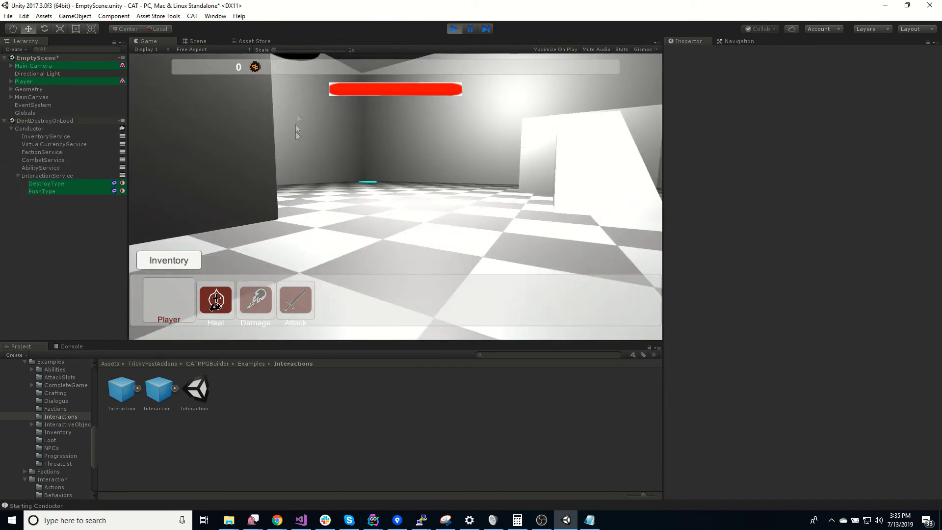
click(454, 29)
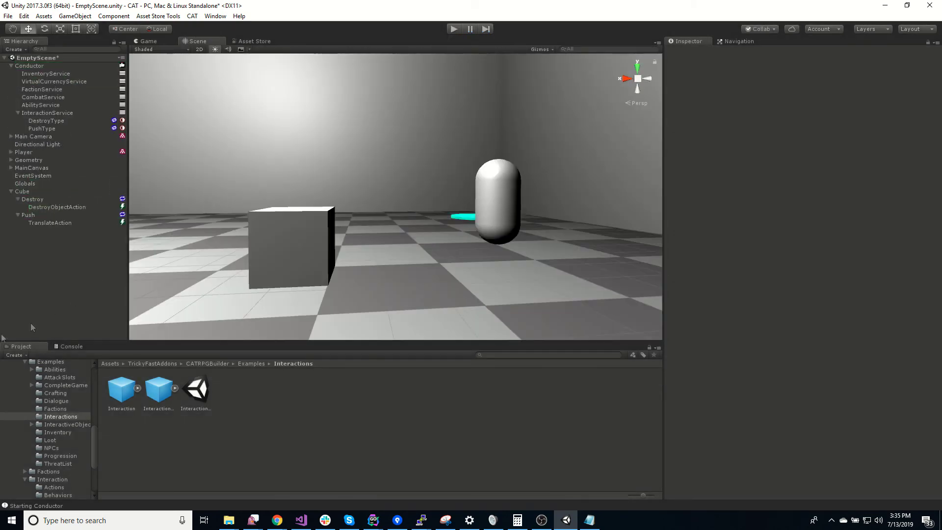